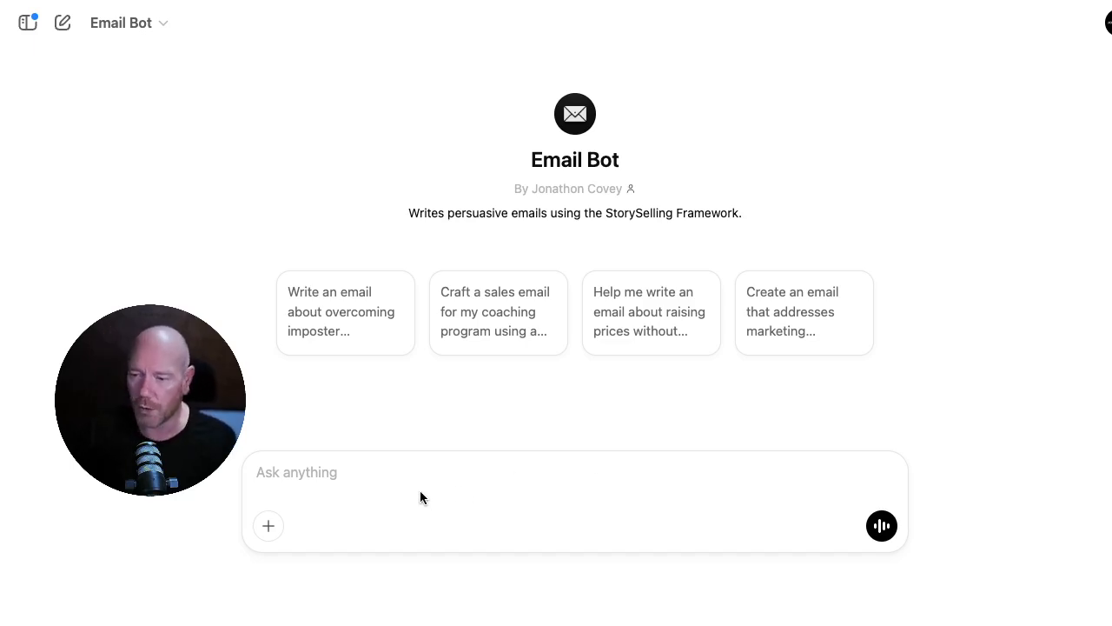
- Ask the Email Bot for 30 advanced, hot-button thumbnail titles for the perfect future client, numbered, without emojis, bullet points or theme titles
{"action": "left_click", "coordinate": [334, 485]}
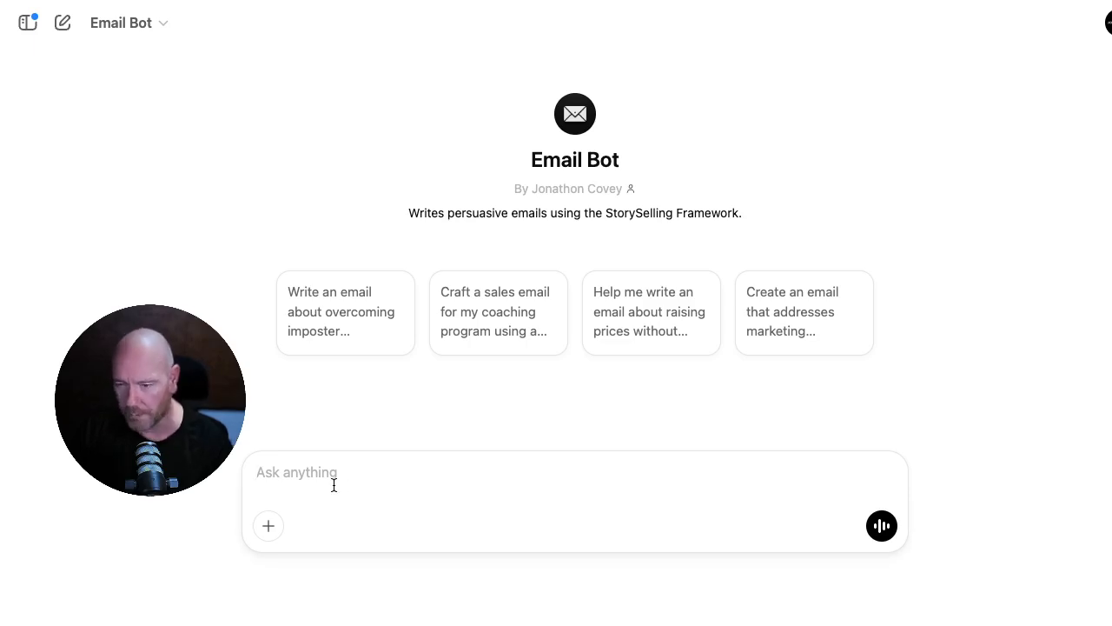
{"action": "type", "text": "Based on my perfect future client, create 30 thumbnail titles, that are advanced, not basic or often used that are hot button topics that will stop them scrolling and hook them to read more.  Please do not use emojis, bullet points, list them in number order, add speach commas and no theme titles, just the hook."}
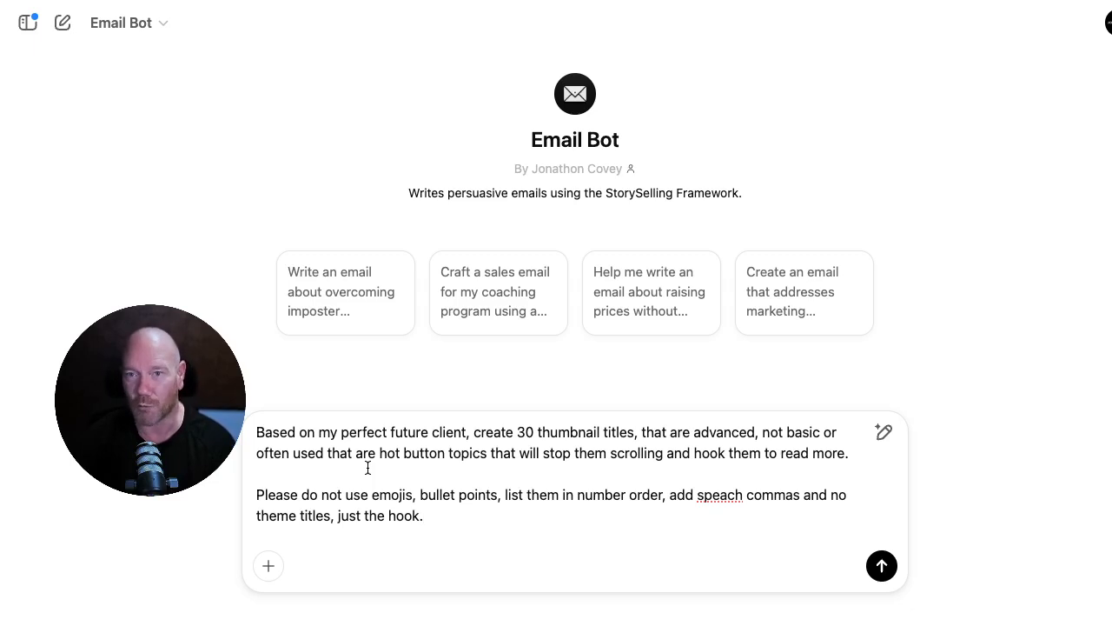
{"action": "key", "text": "Return"}
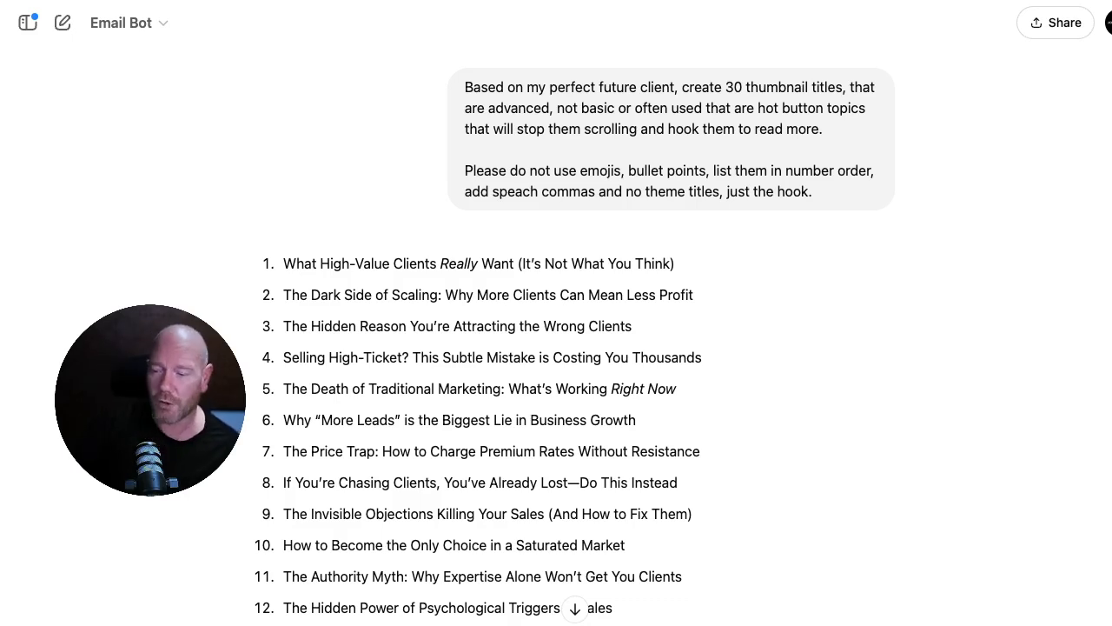
- Read through the generated titles and ask the bot to "please remove the numbers"
{"action": "scroll", "coordinate": [364, 482], "scroll_direction": "down", "scroll_amount": 5}
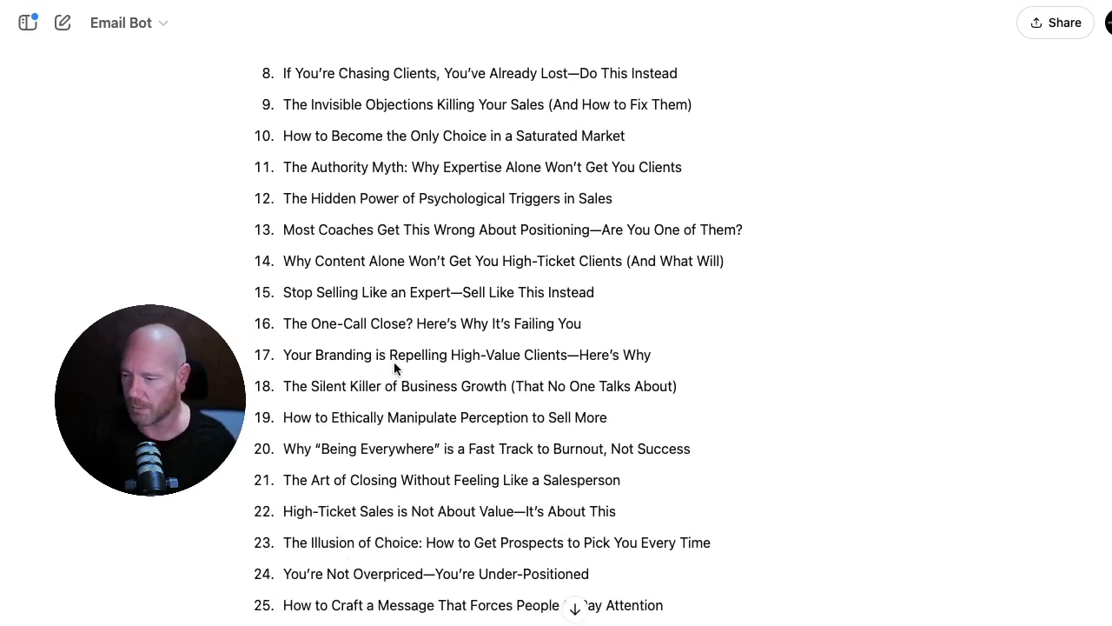
{"action": "scroll", "coordinate": [393, 361], "scroll_direction": "down", "scroll_amount": 2}
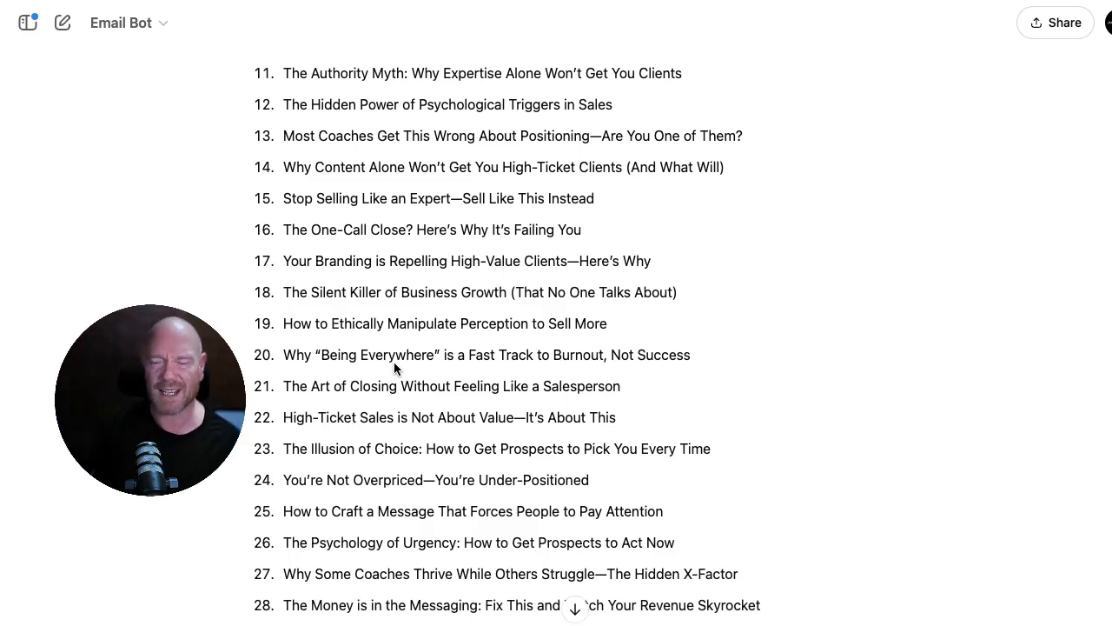
{"action": "scroll", "coordinate": [394, 362], "scroll_direction": "down", "scroll_amount": 5}
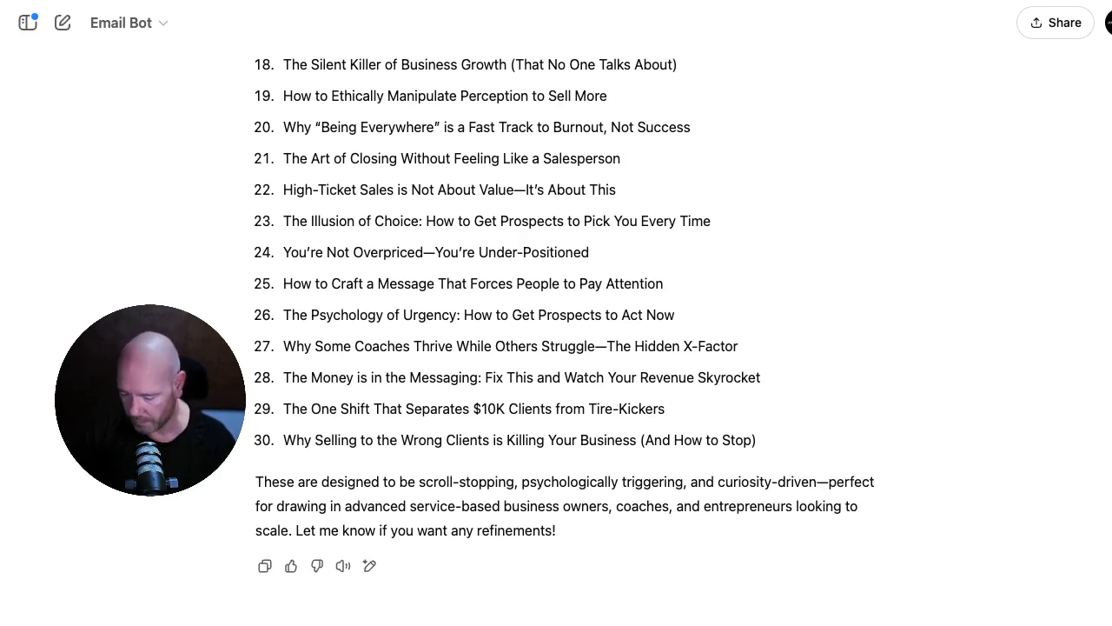
{"action": "key", "text": "Return"}
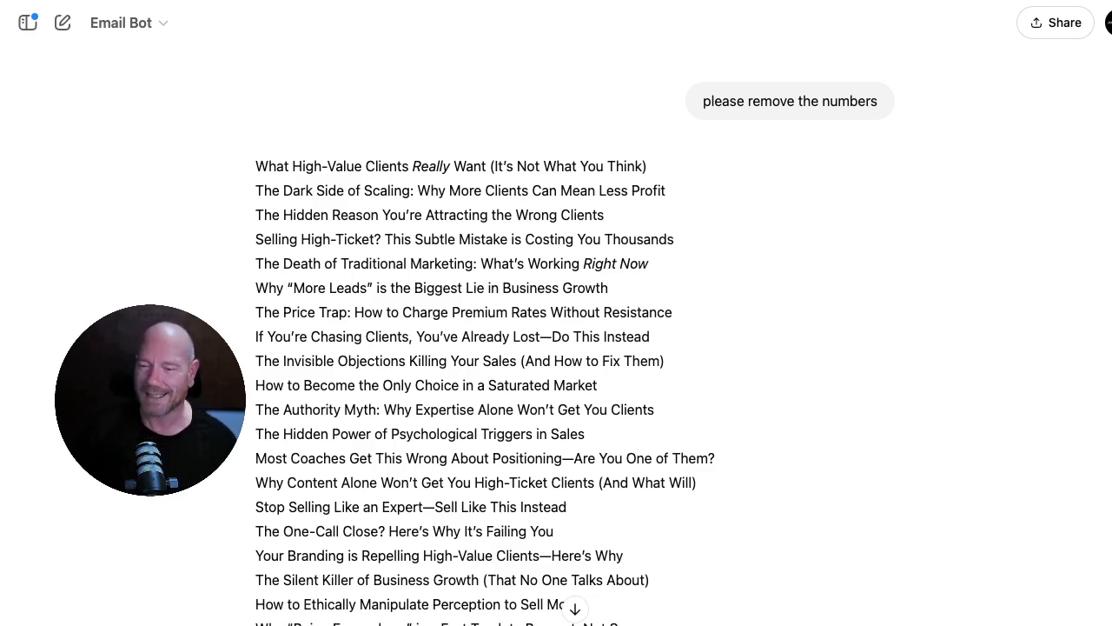
- Copy all the unnumbered titles and paste them into column A of the Bulk Social Content Posts Google Sheet, starting at A1
{"action": "scroll", "coordinate": [469, 330], "scroll_direction": "down", "scroll_amount": 5}
{"action": "scroll", "coordinate": [435, 241], "scroll_direction": "up", "scroll_amount": 5}
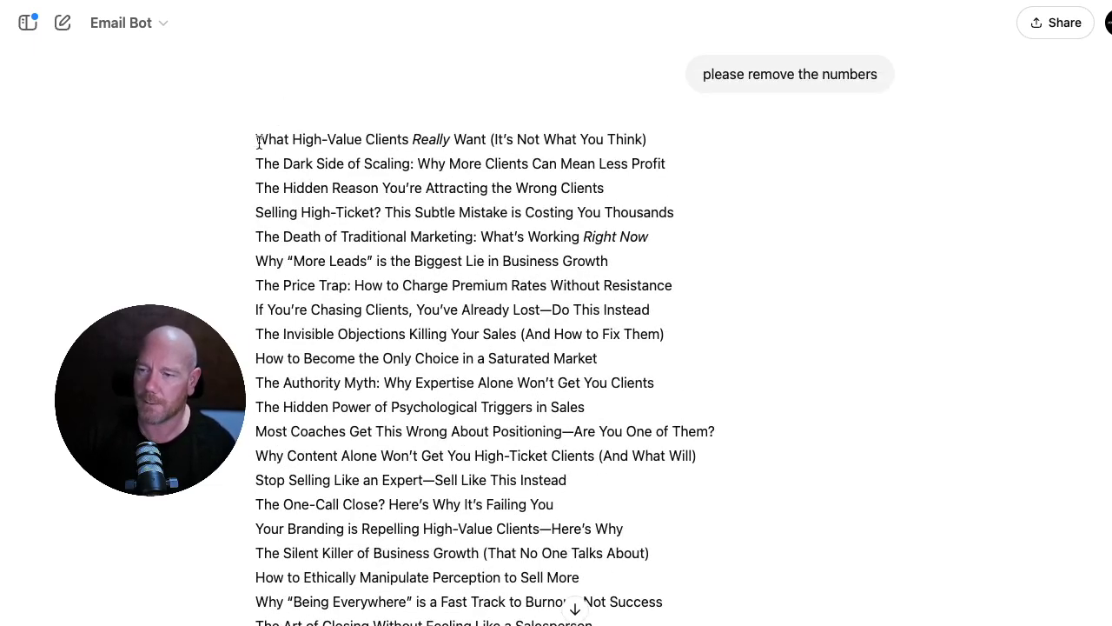
{"action": "left_click_drag", "start_coordinate": [258, 142], "coordinate": [732, 501]}
{"action": "scroll", "coordinate": [380, 348], "scroll_direction": "down", "scroll_amount": 6}
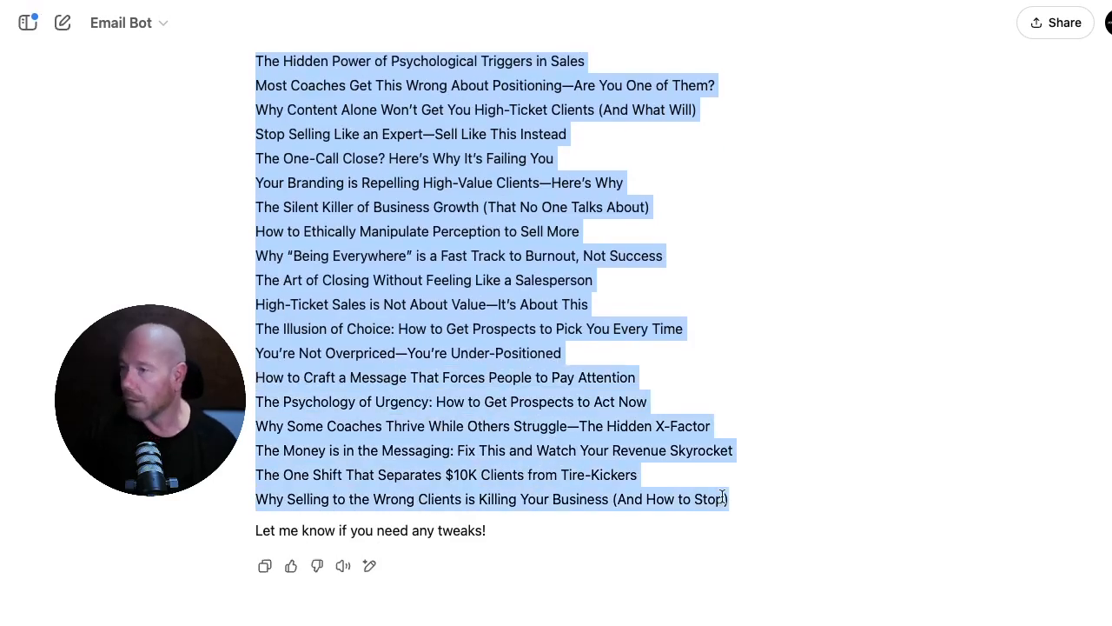
{"action": "key", "text": "ctrl+Tab"}
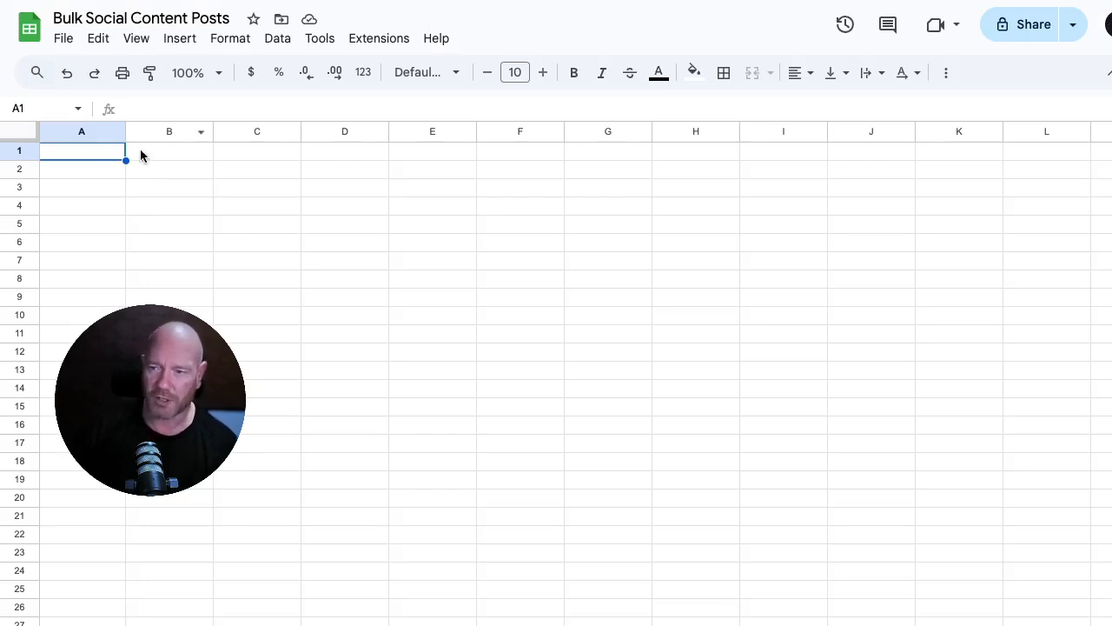
{"action": "key", "text": "ctrl+v"}
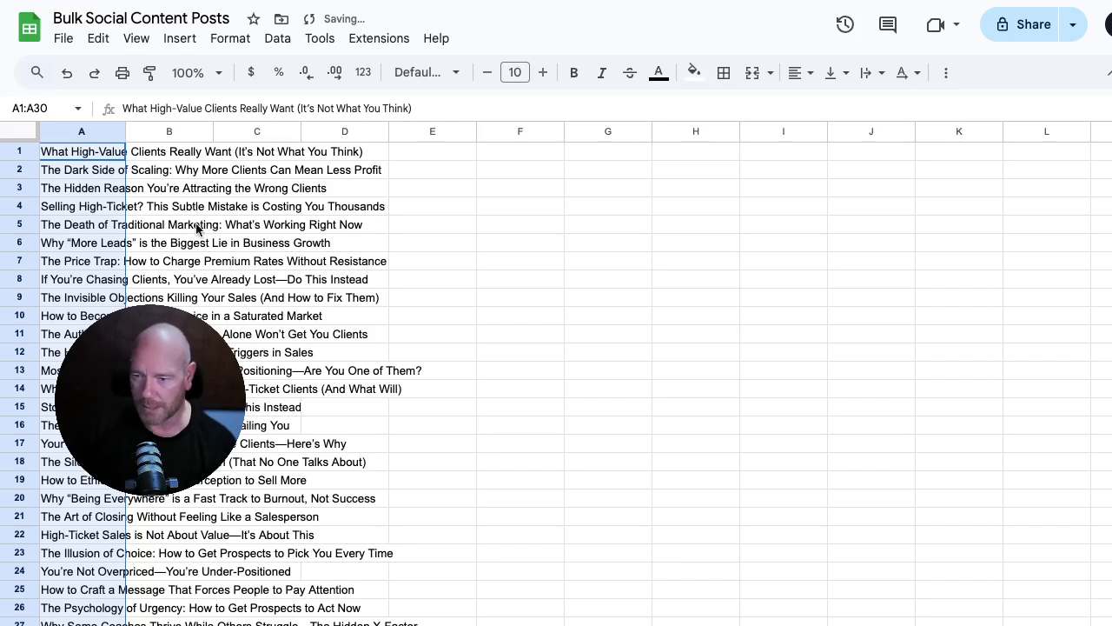
{"action": "scroll", "coordinate": [199, 226], "scroll_direction": "down", "scroll_amount": 5}
{"action": "scroll", "coordinate": [199, 226], "scroll_direction": "up", "scroll_amount": 2}
{"action": "scroll", "coordinate": [460, 455], "scroll_direction": "up", "scroll_amount": 1}
{"action": "left_click", "coordinate": [513, 441]}
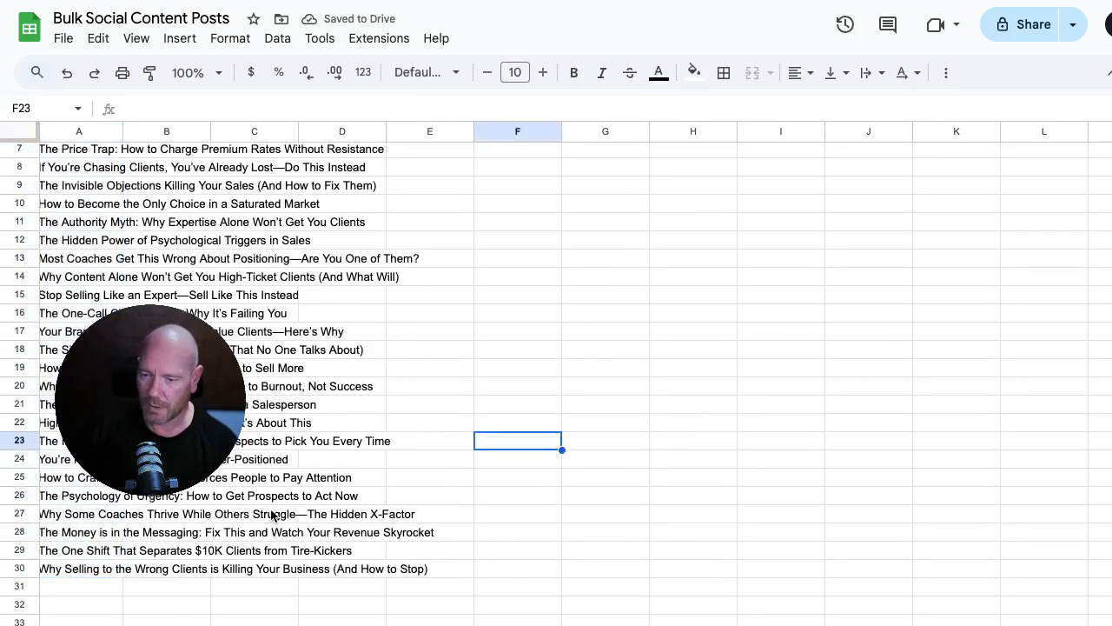
- Download the sheet of titles as Comma Separated Values (.csv)
{"action": "left_click", "coordinate": [64, 40]}
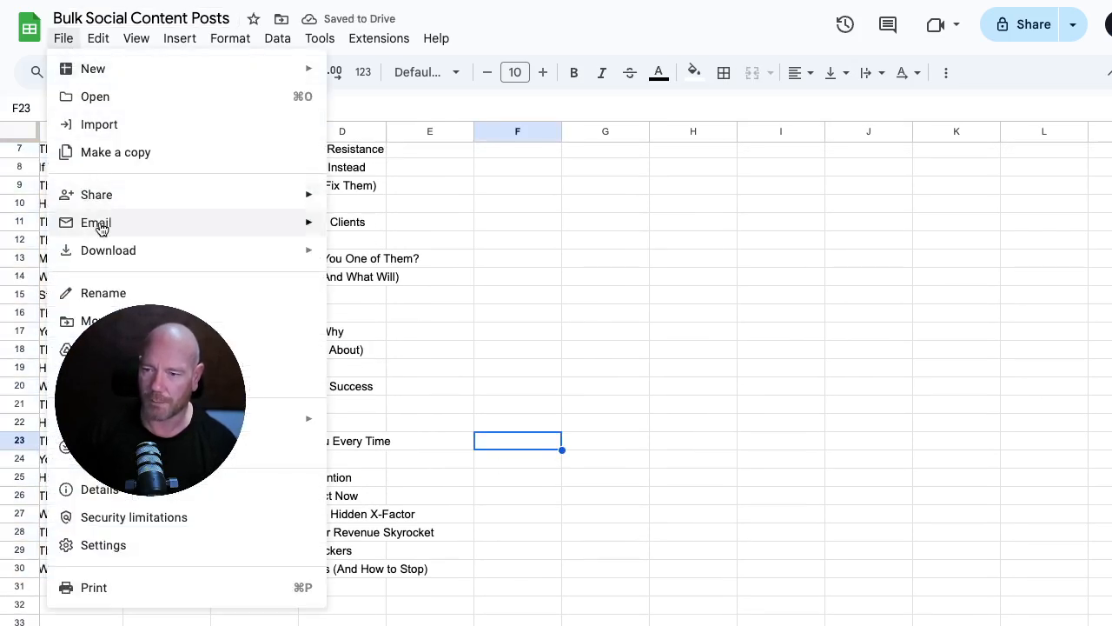
{"action": "mouse_move", "coordinate": [90, 251]}
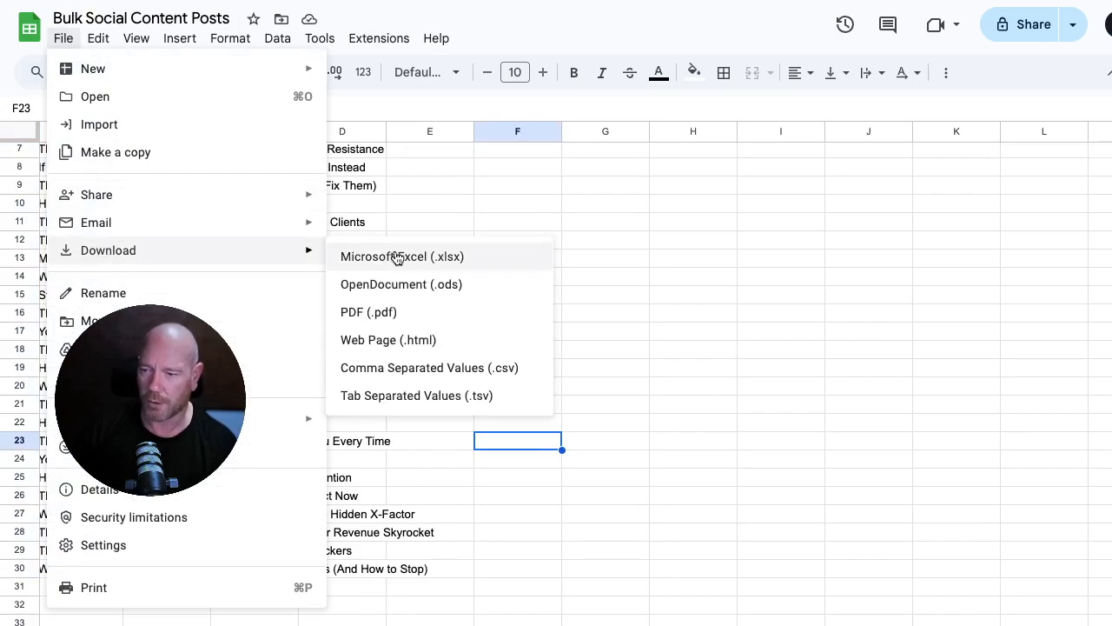
{"action": "left_click", "coordinate": [405, 370]}
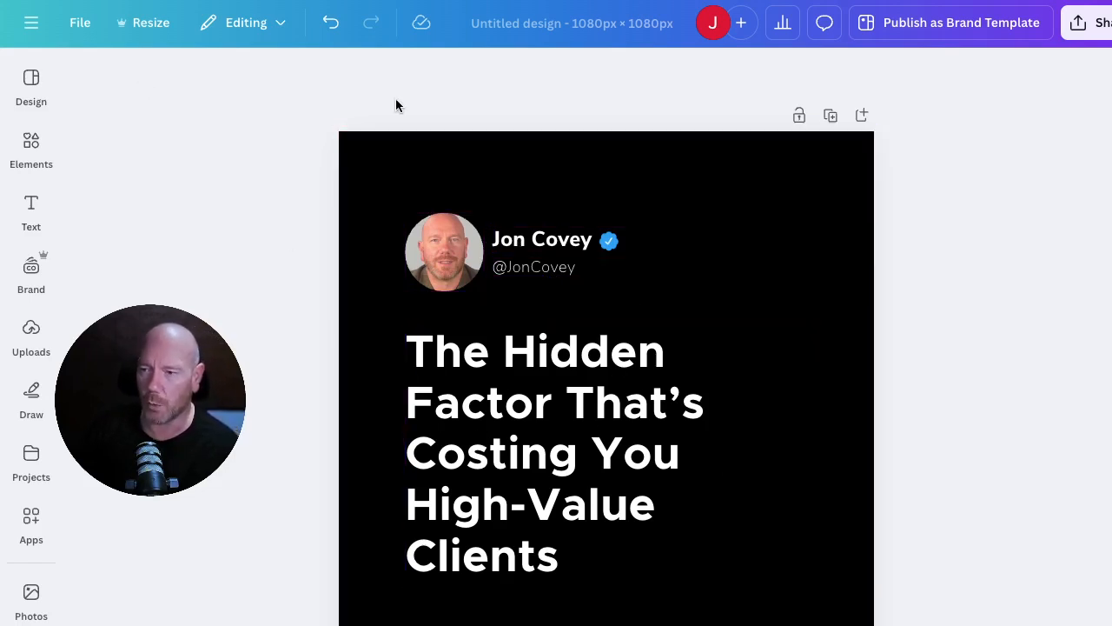
- In the 1080px × 1080px Canva design, search the apps for "bulk" and open Bulk create
{"action": "left_click", "coordinate": [32, 521]}
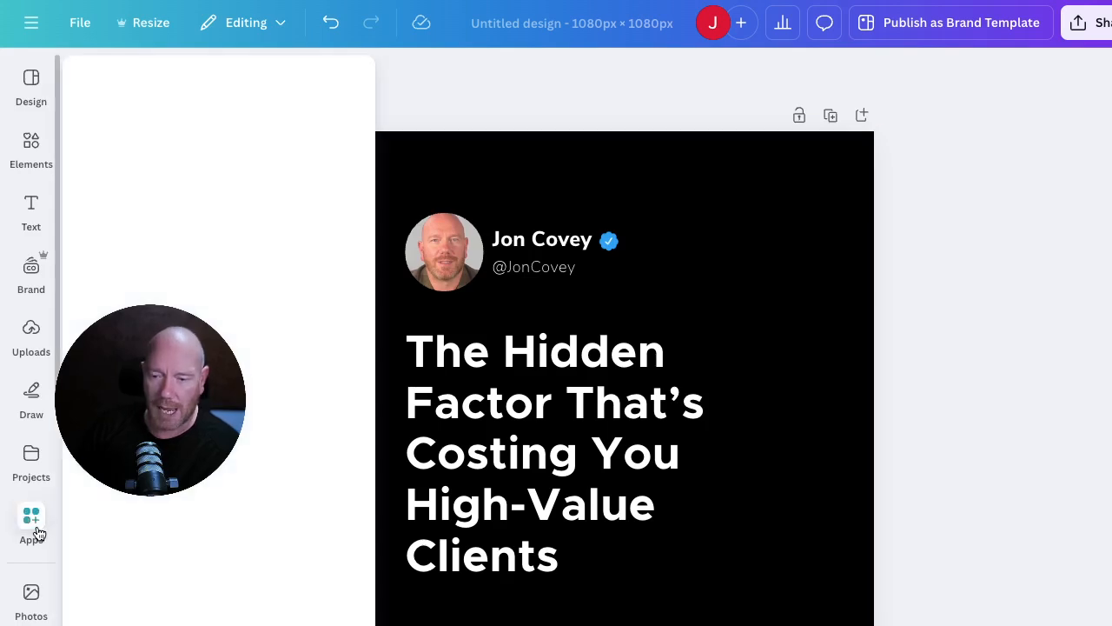
{"action": "left_click", "coordinate": [209, 85]}
{"action": "type", "text": "bulk"}
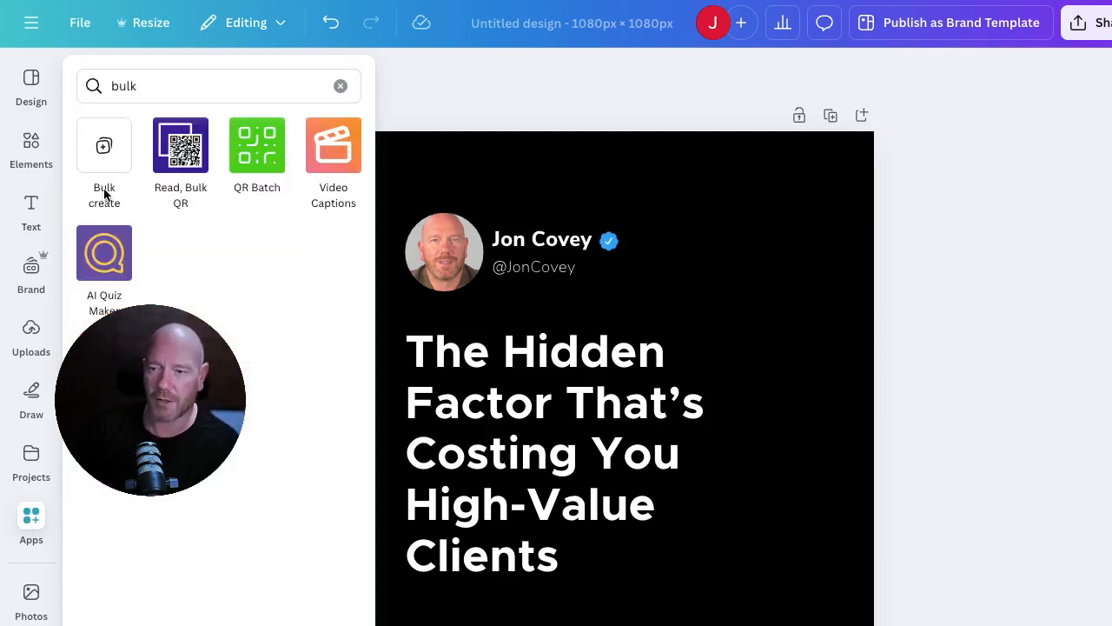
{"action": "left_click", "coordinate": [105, 155]}
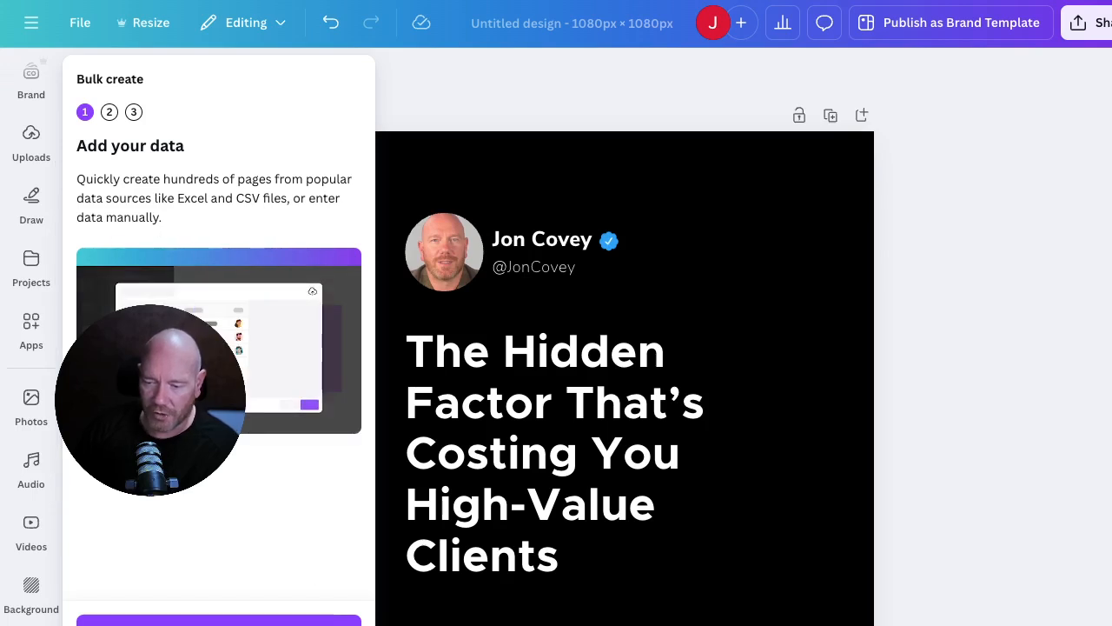
- Search for "Bulk Social Content Posts" and upload the CSV copy ending in (1) as the bulk data
{"action": "left_click", "coordinate": [218, 619]}
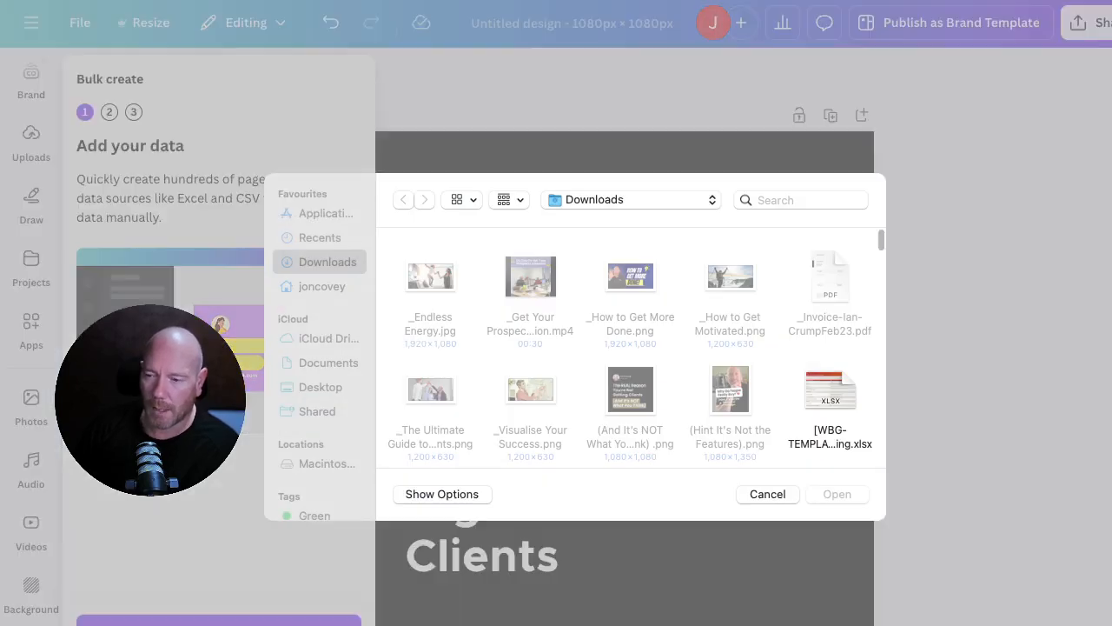
{"action": "left_click", "coordinate": [777, 199]}
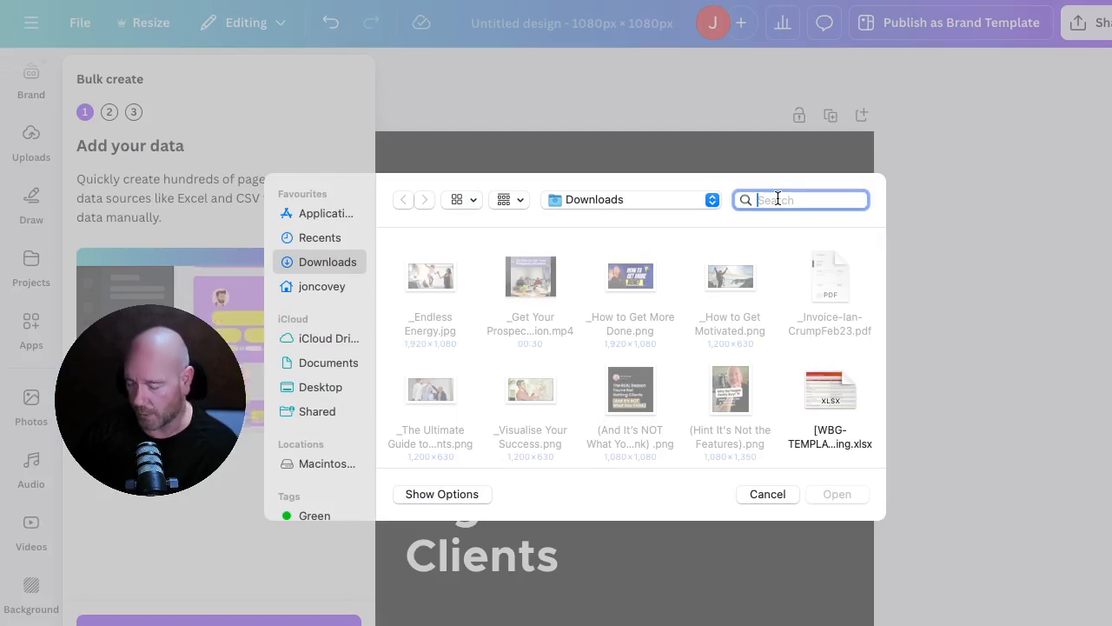
{"action": "left_click", "coordinate": [763, 494]}
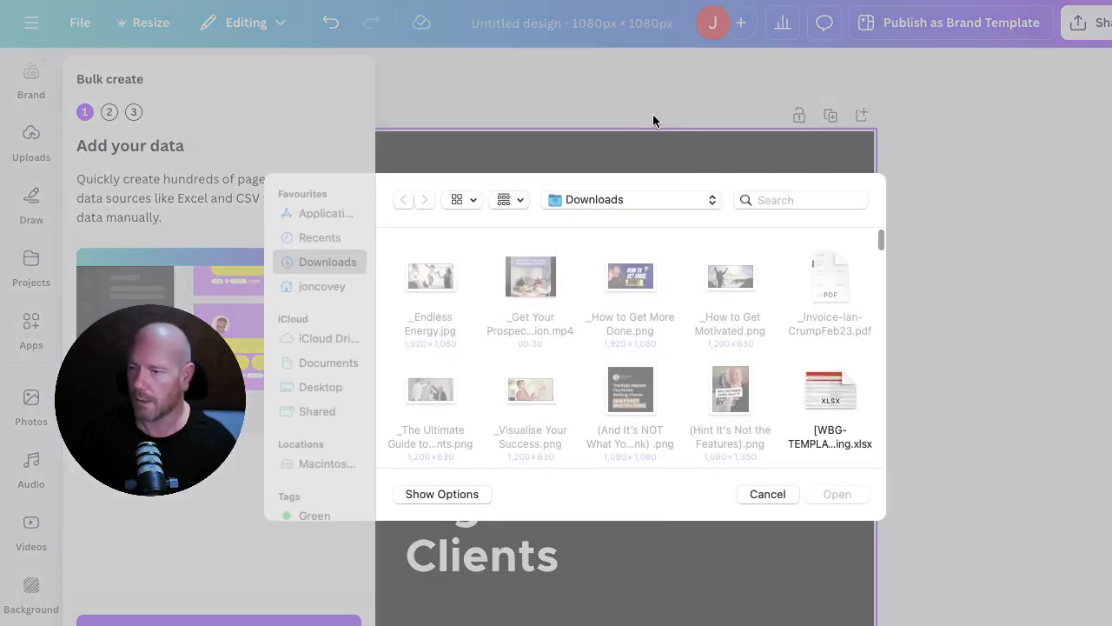
{"action": "left_click", "coordinate": [825, 202]}
{"action": "type", "text": "Bulk Social Content Posts"}
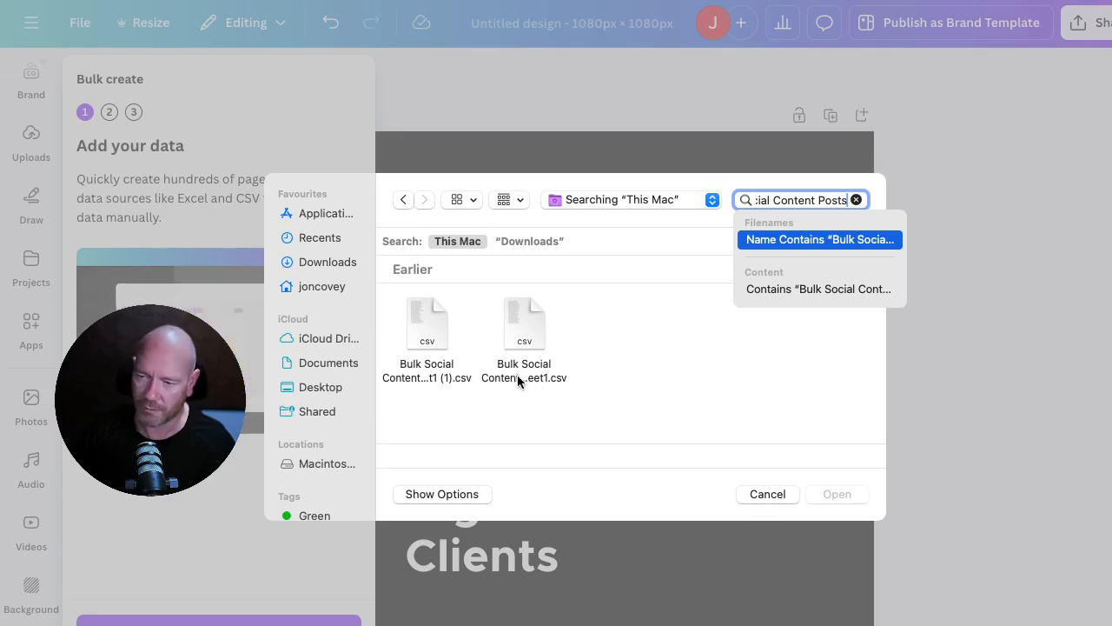
{"action": "left_click", "coordinate": [427, 341]}
{"action": "left_click", "coordinate": [836, 494]}
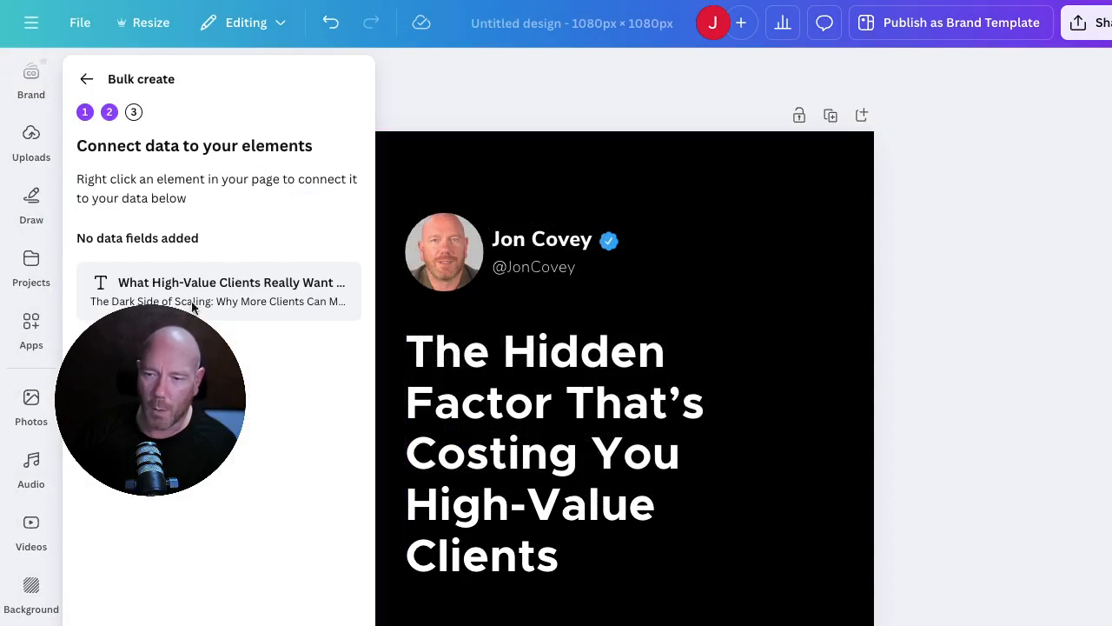
- Connect the large headline text on the page to the "What High-Value Clients Really Want" data field
{"action": "left_click", "coordinate": [564, 364]}
{"action": "right_click", "coordinate": [565, 363]}
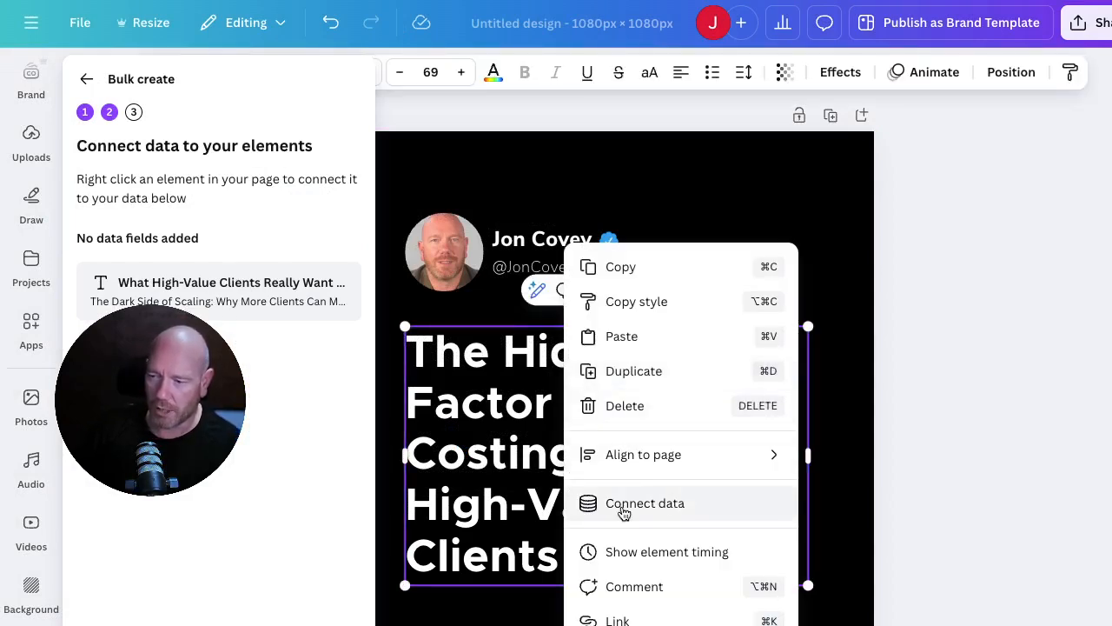
{"action": "left_click", "coordinate": [675, 511]}
{"action": "left_click", "coordinate": [614, 494]}
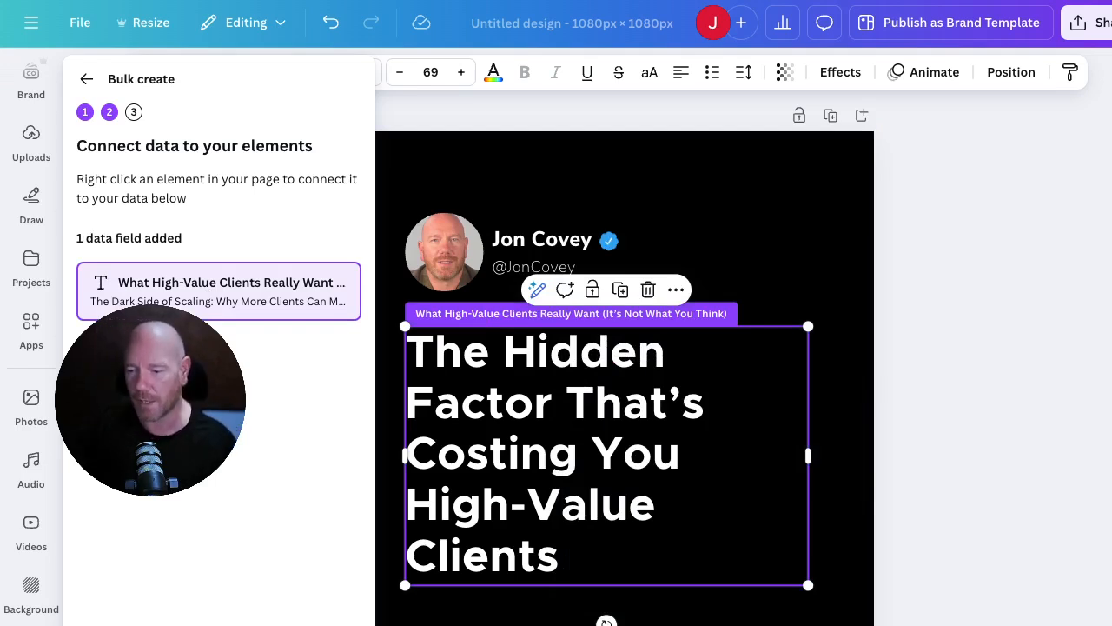
- Continue to applying the data and generate the pages with all title rows selected
{"action": "left_click", "coordinate": [226, 621]}
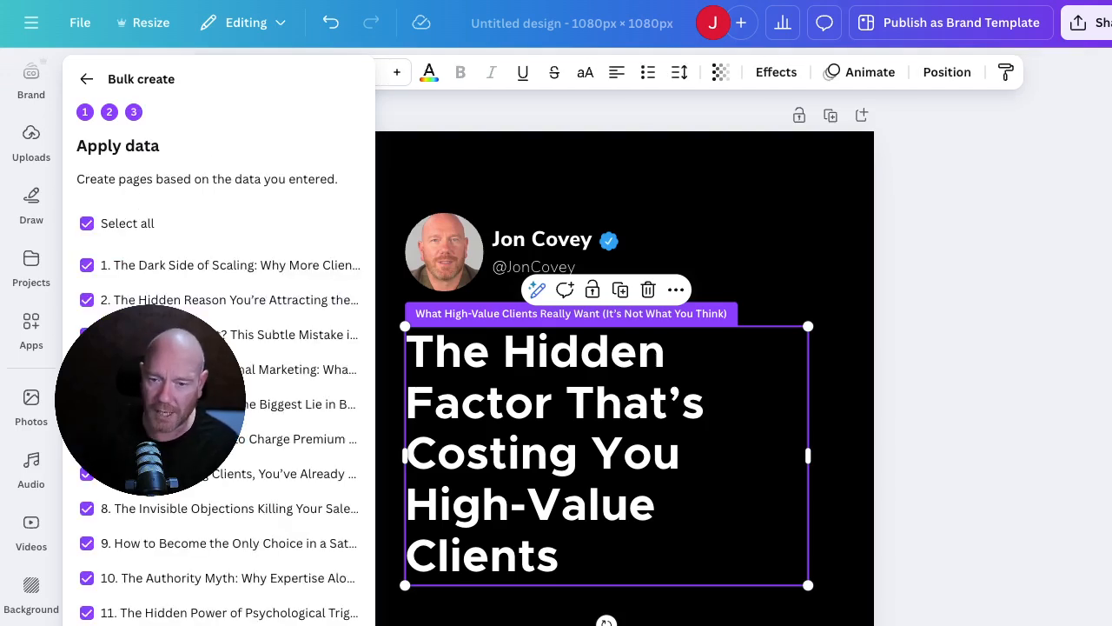
{"action": "scroll", "coordinate": [217, 434], "scroll_direction": "down", "scroll_amount": 3}
{"action": "scroll", "coordinate": [217, 434], "scroll_direction": "up", "scroll_amount": 3}
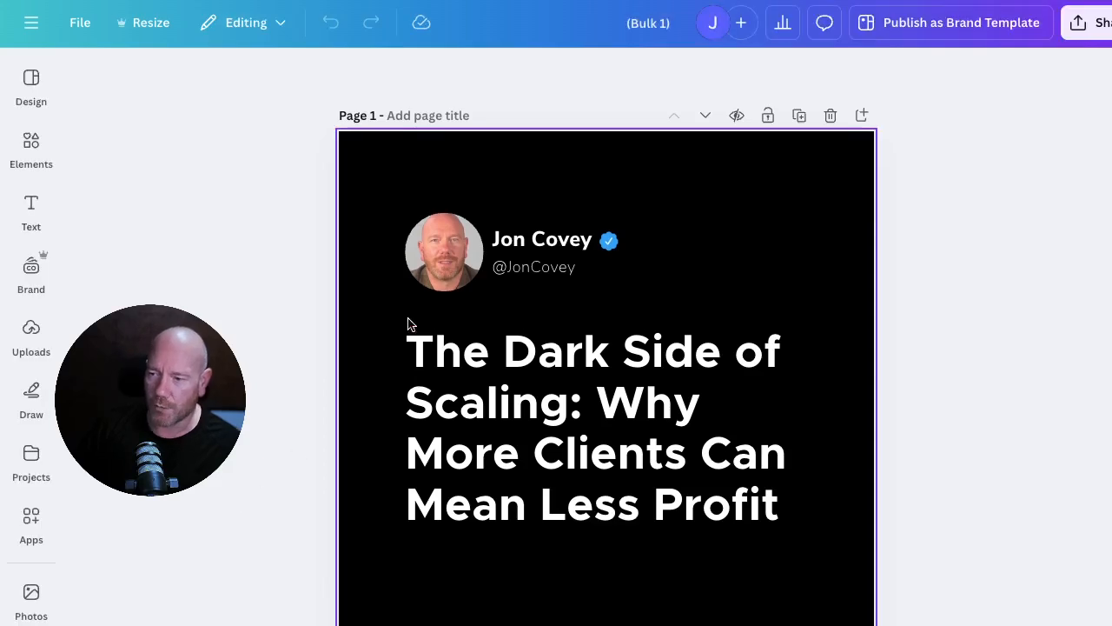
- Look through the generated pages of the bulk design to check the title on each post
{"action": "scroll", "coordinate": [404, 335], "scroll_direction": "down", "scroll_amount": 3}
{"action": "scroll", "coordinate": [402, 344], "scroll_direction": "down", "scroll_amount": 15}
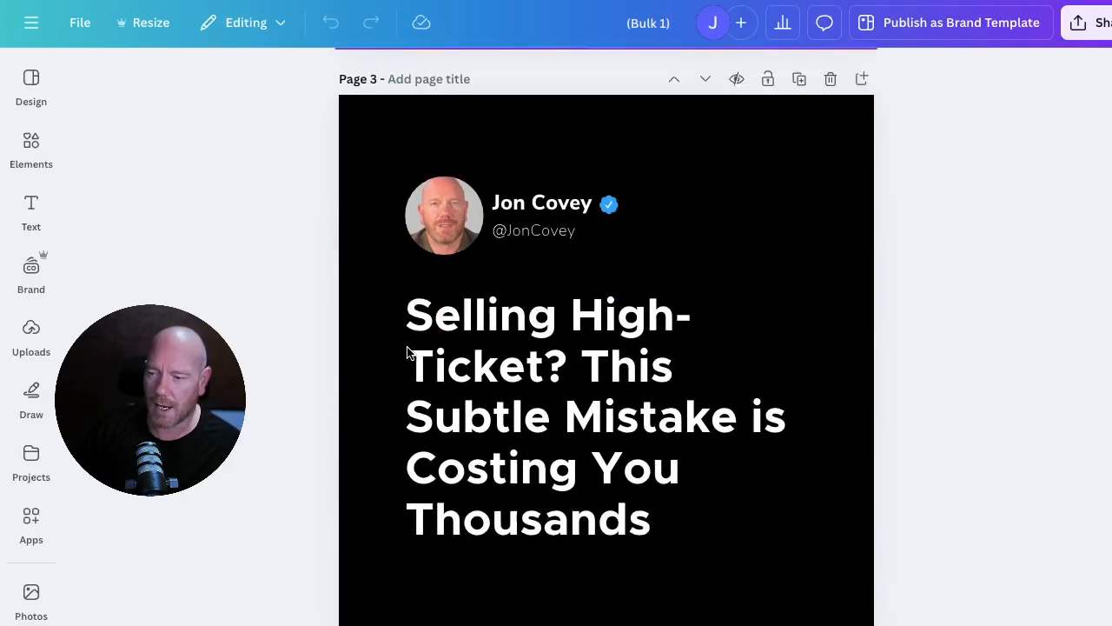
{"action": "scroll", "coordinate": [407, 352], "scroll_direction": "down", "scroll_amount": 20}
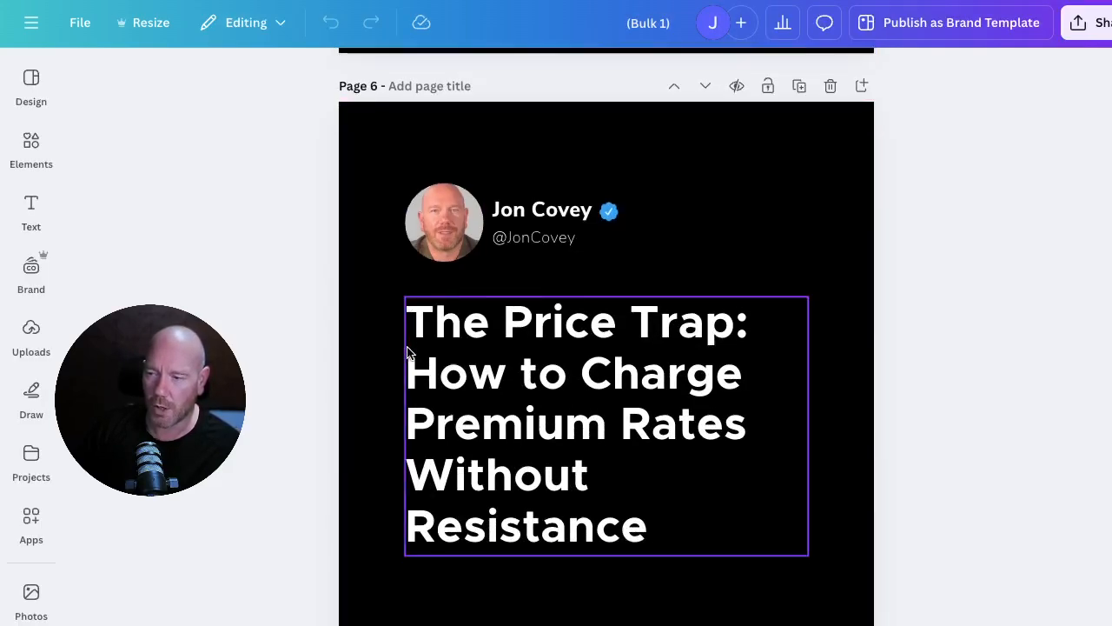
{"action": "scroll", "coordinate": [407, 364], "scroll_direction": "down", "scroll_amount": 17}
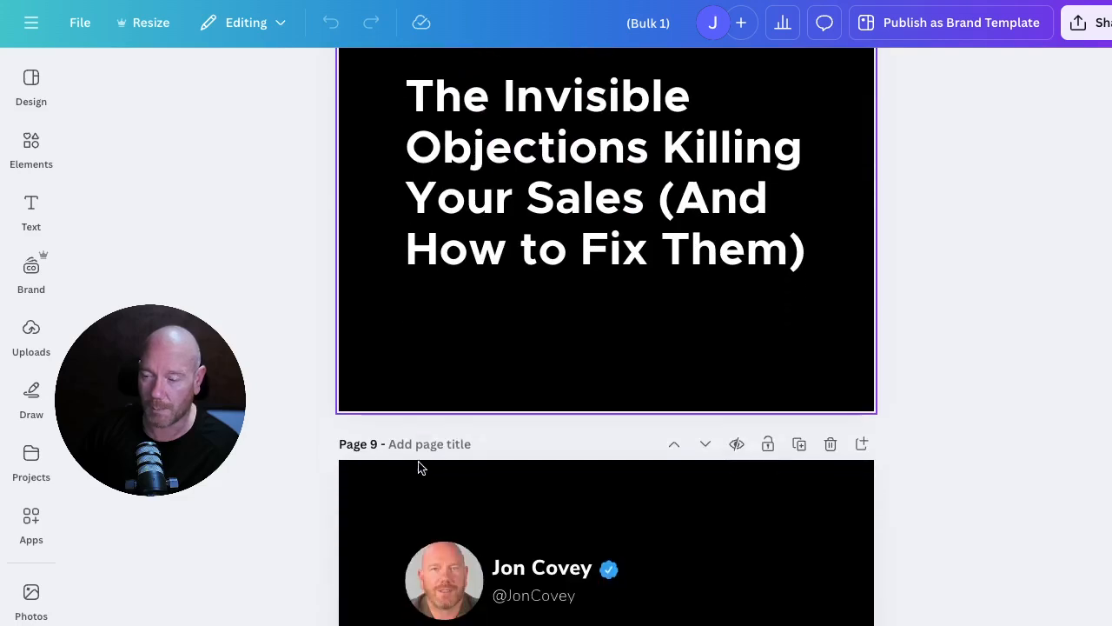
{"action": "scroll", "coordinate": [411, 471], "scroll_direction": "down", "scroll_amount": 20}
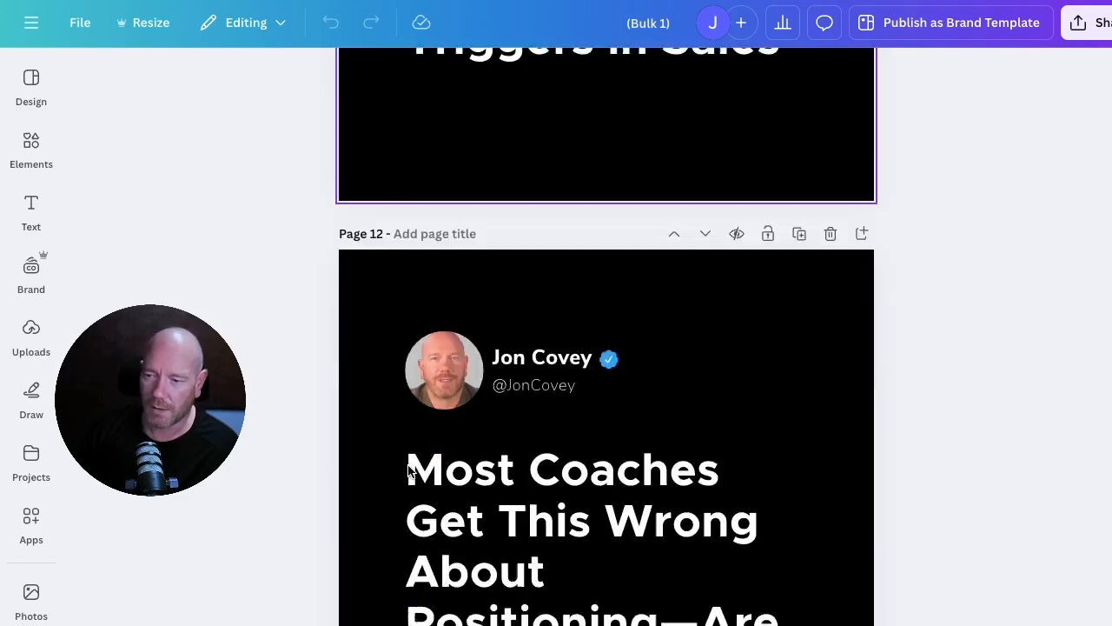
{"action": "scroll", "coordinate": [409, 469], "scroll_direction": "down", "scroll_amount": 15}
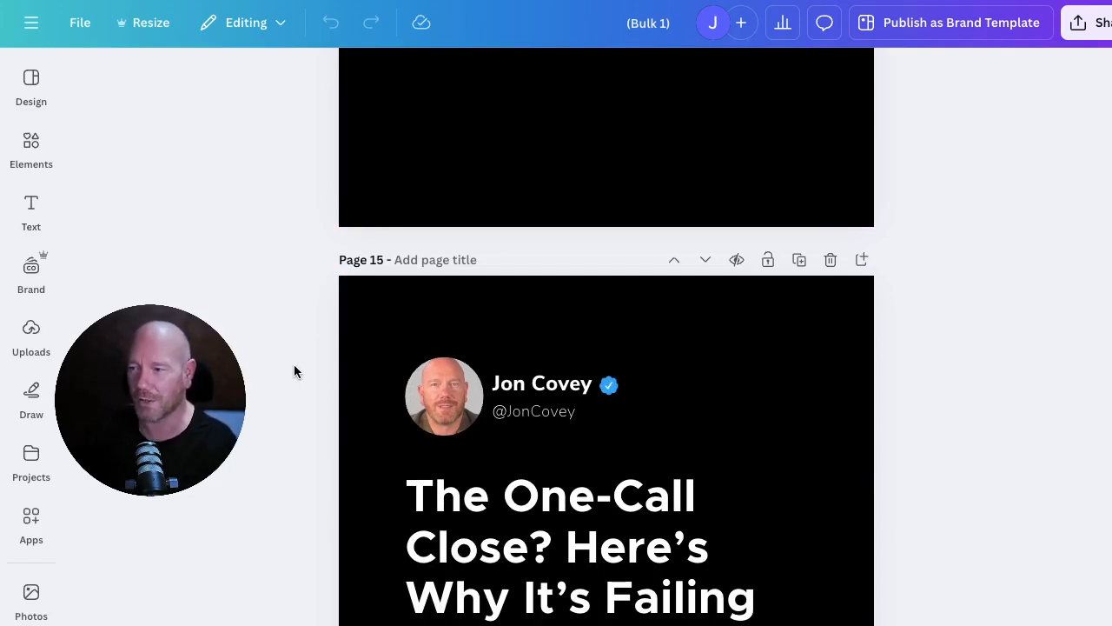
{"action": "scroll", "coordinate": [270, 279], "scroll_direction": "up", "scroll_amount": 20}
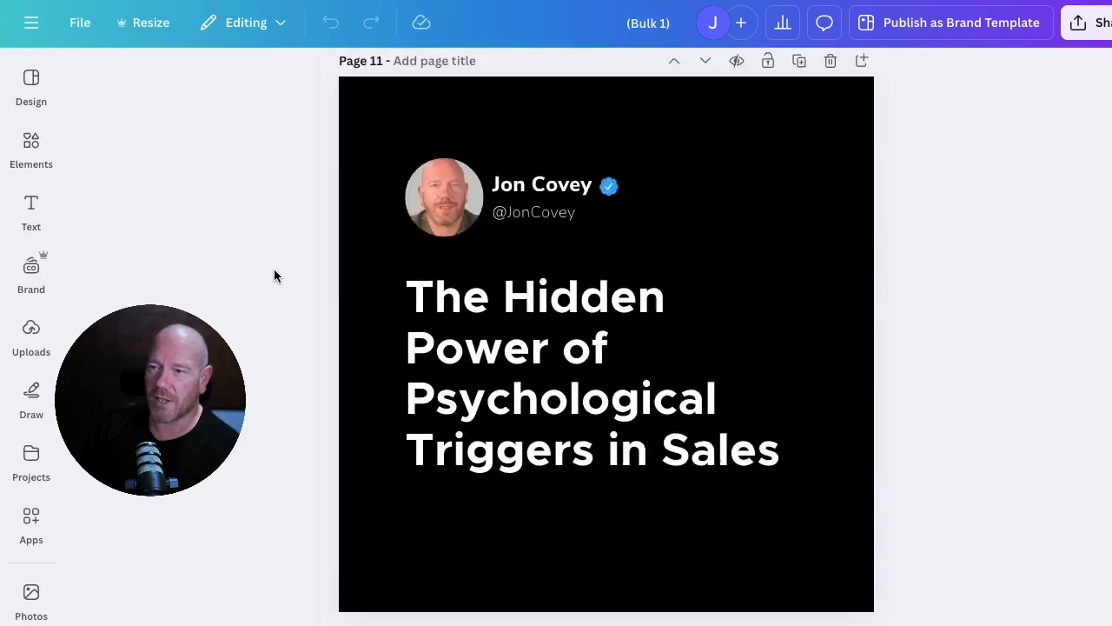
{"action": "scroll", "coordinate": [273, 277], "scroll_direction": "up", "scroll_amount": 6}
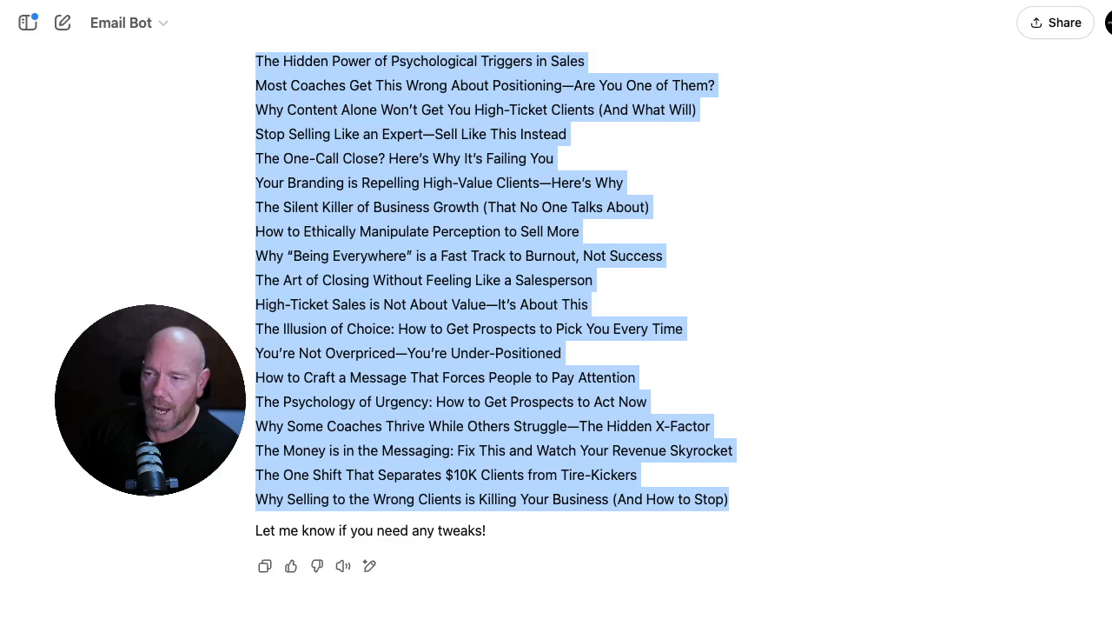
- Switch back to the Email Bot chat and view the start of the unnumbered title list
{"action": "scroll", "coordinate": [455, 305], "scroll_direction": "up", "scroll_amount": 6}
{"action": "left_click", "coordinate": [455, 305]}
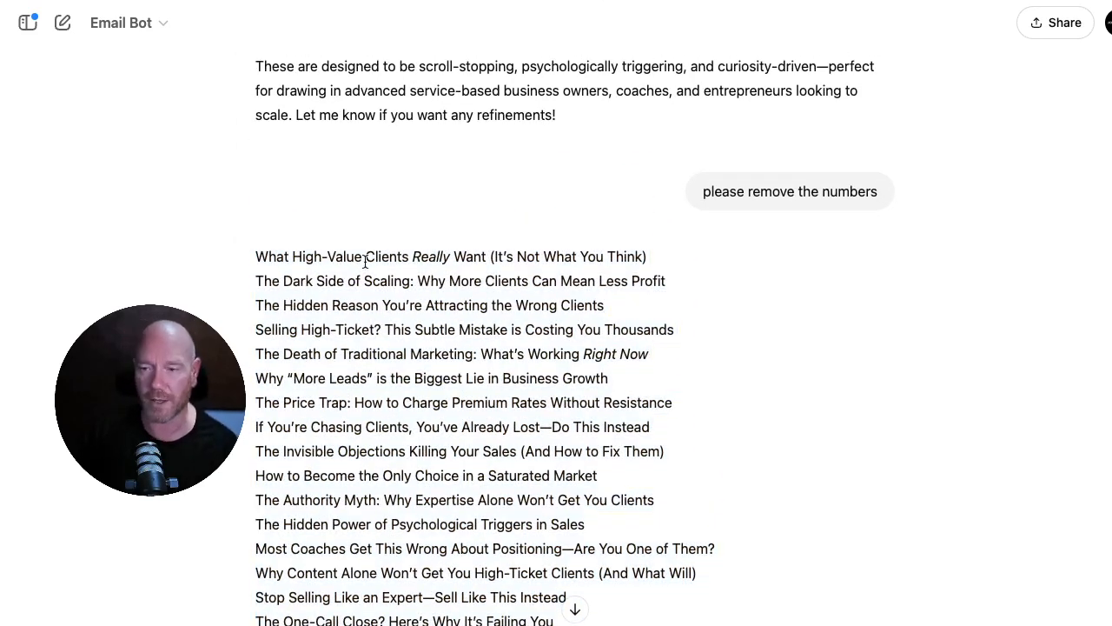
- Ask the chat to write a post based on the first title, "What High-Value Clients Really Want (It's Not What You Think)"
{"action": "scroll", "coordinate": [295, 257], "scroll_direction": "up", "scroll_amount": 1}
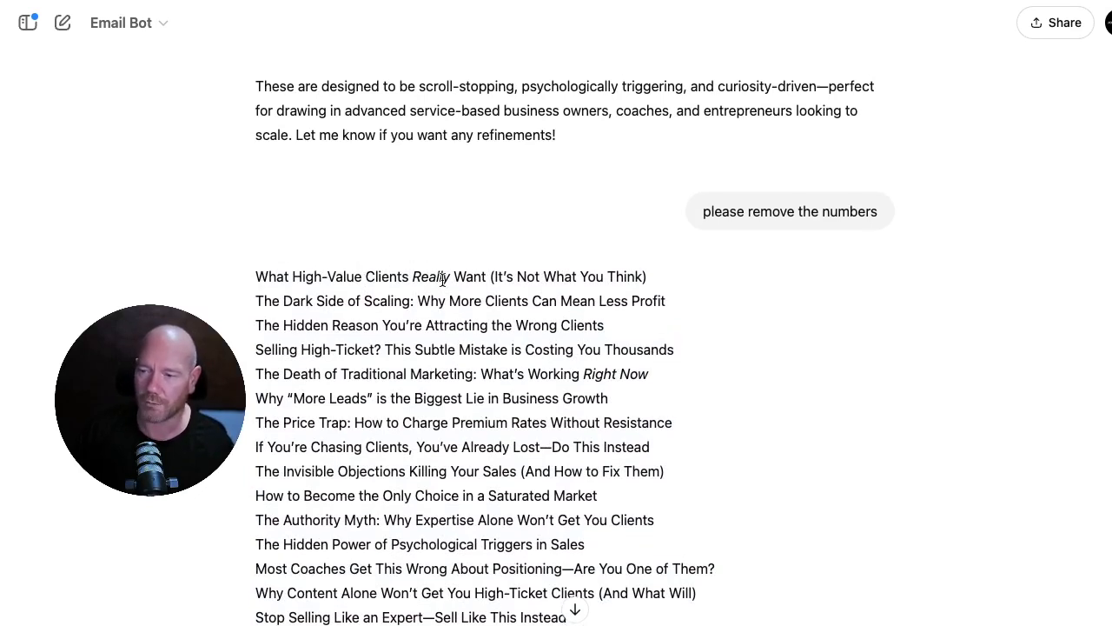
{"action": "scroll", "coordinate": [487, 275], "scroll_direction": "down", "scroll_amount": 1}
{"action": "scroll", "coordinate": [646, 278], "scroll_direction": "down", "scroll_amount": 1}
{"action": "left_click_drag", "start_coordinate": [650, 265], "coordinate": [248, 266]}
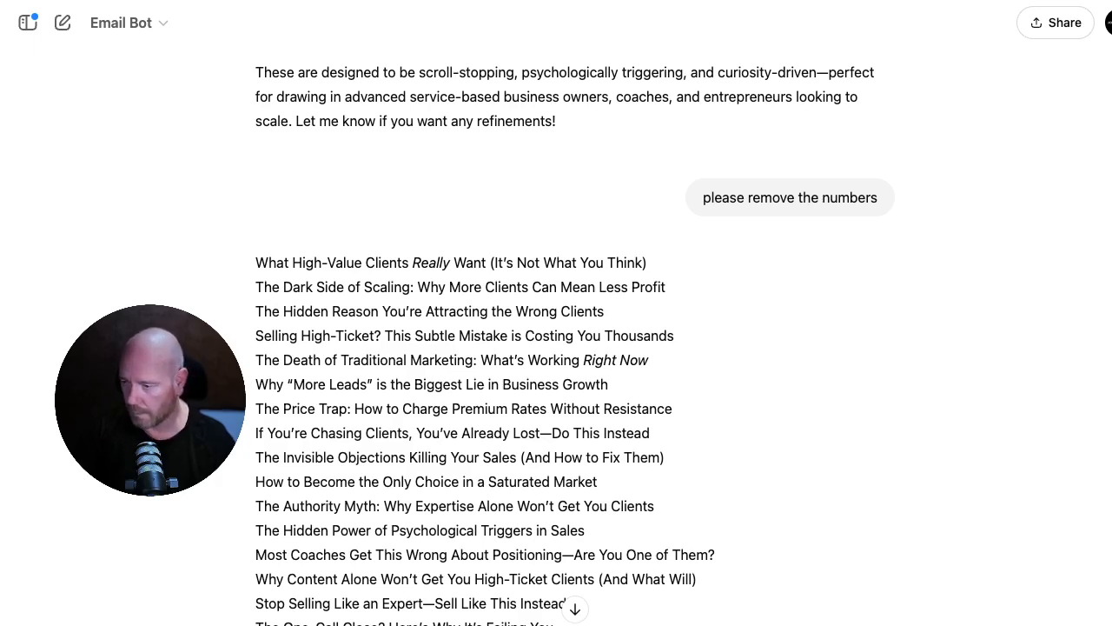
{"action": "key", "text": "Return"}
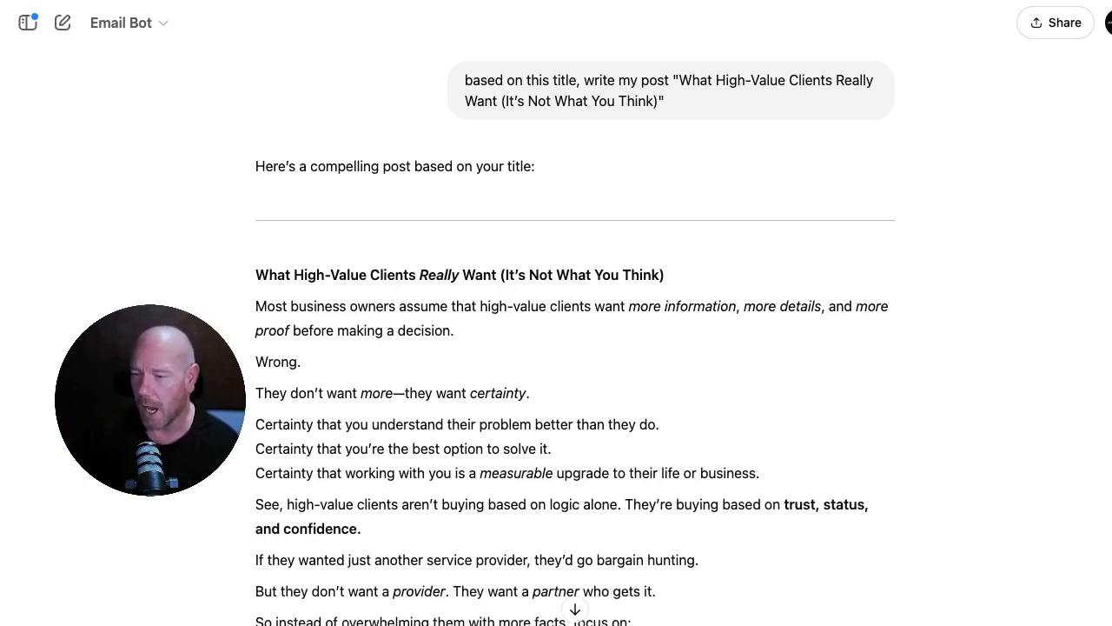
- Read through the generated post and request 3 - 5 high performing hashtags that will help the post reach more people
{"action": "scroll", "coordinate": [424, 450], "scroll_direction": "down", "scroll_amount": 3}
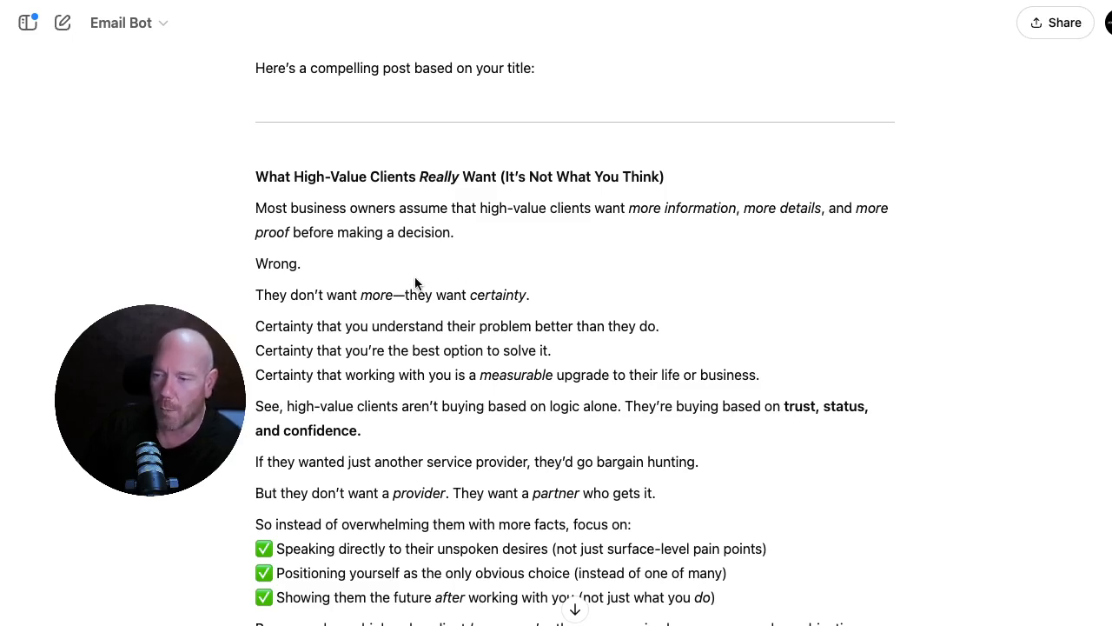
{"action": "scroll", "coordinate": [410, 273], "scroll_direction": "down", "scroll_amount": 2}
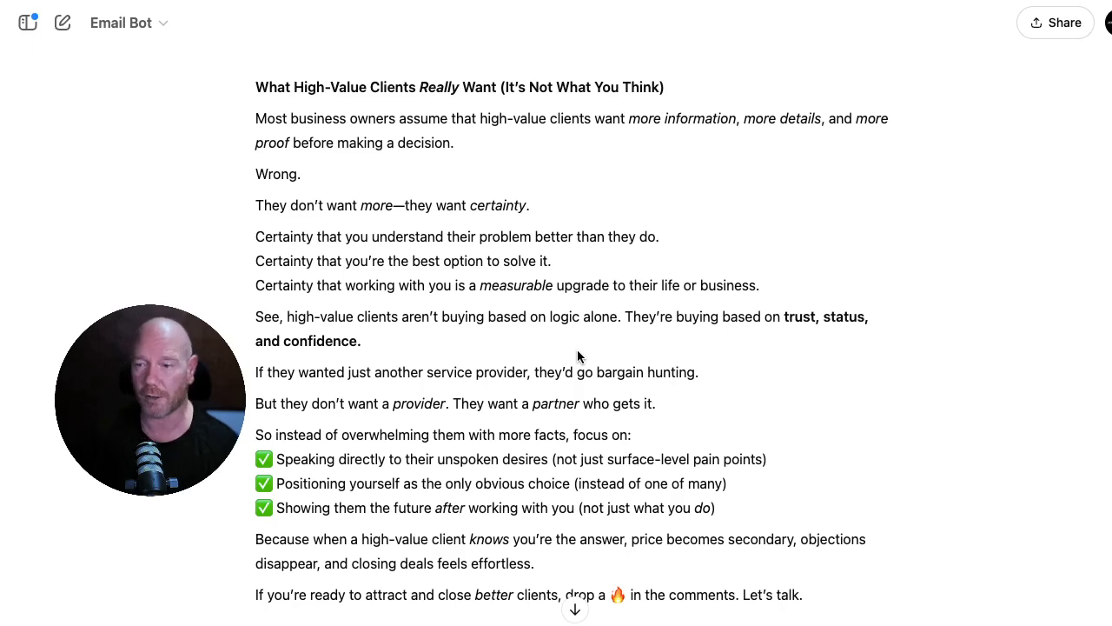
{"action": "scroll", "coordinate": [460, 434], "scroll_direction": "down", "scroll_amount": 5}
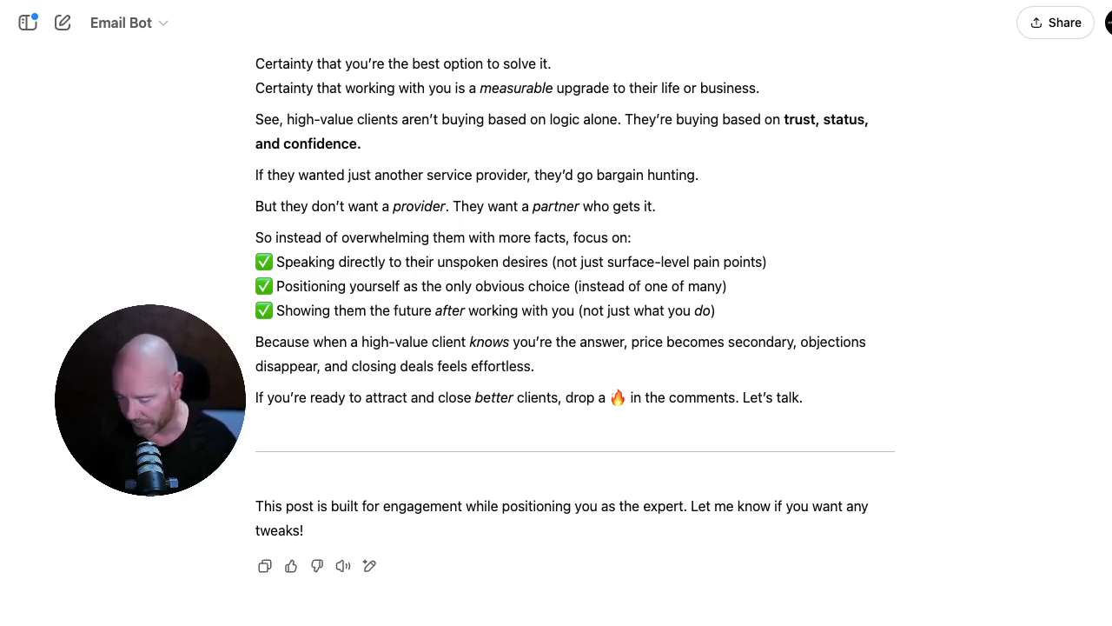
{"action": "right_click", "coordinate": [409, 326]}
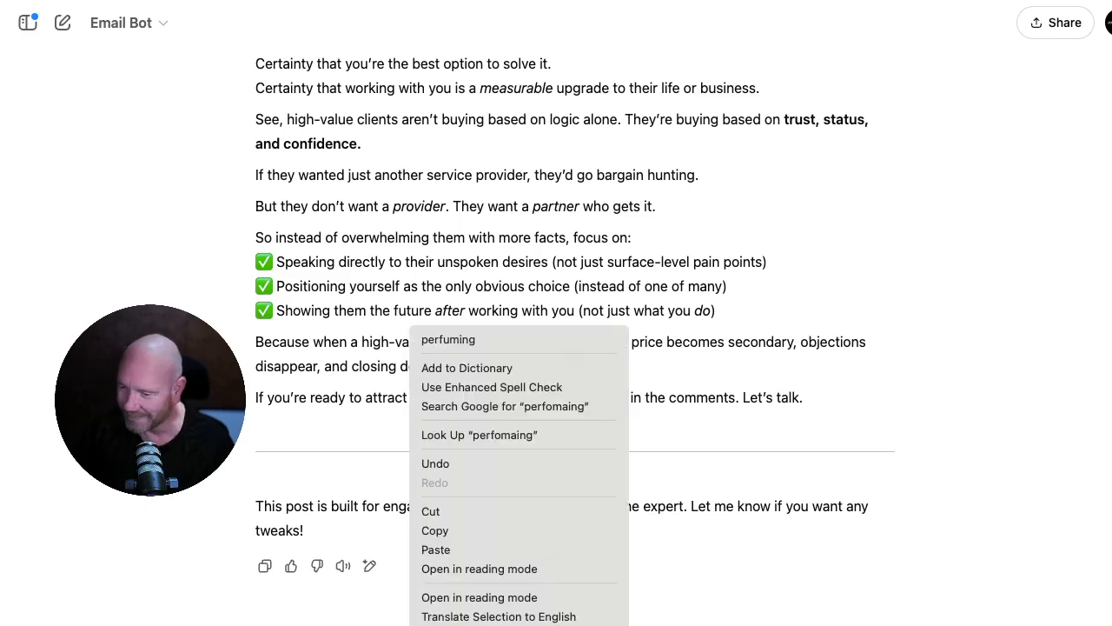
{"action": "key", "text": "Escape"}
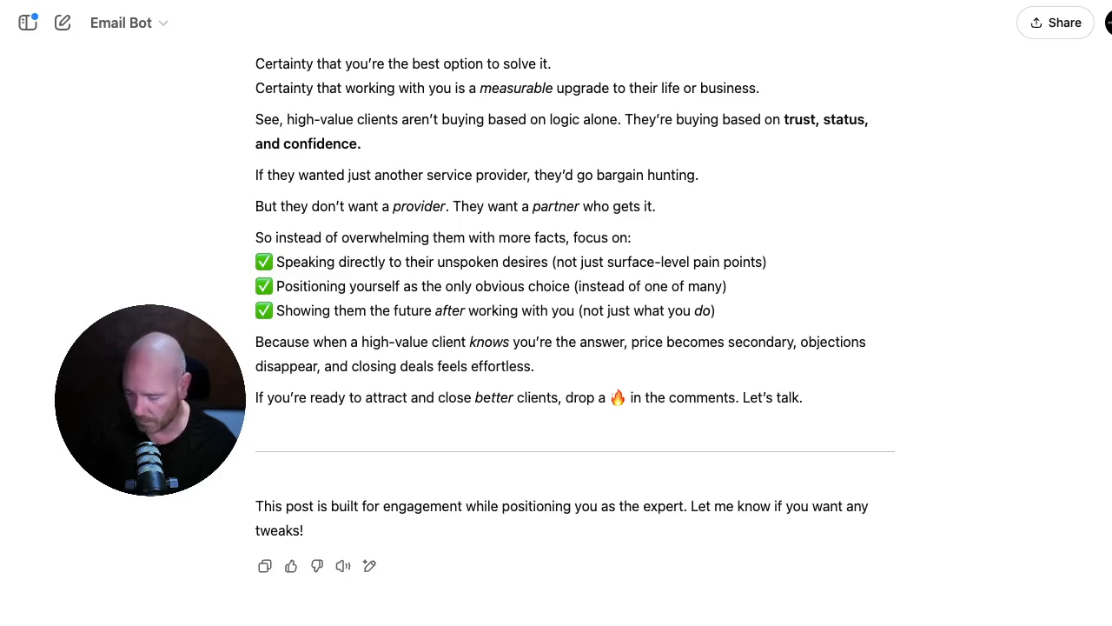
{"action": "key", "text": "Return"}
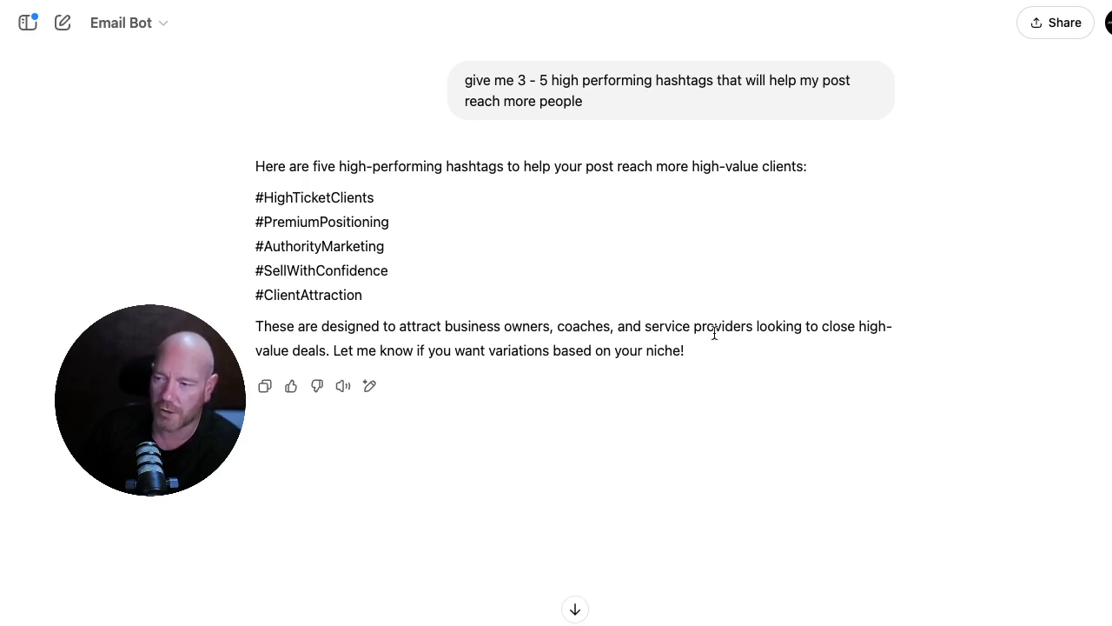
- Recheck the hashtags and post text, and switch to the Canva bulk design to view the graphics on its earlier pages
{"action": "scroll", "coordinate": [795, 332], "scroll_direction": "up", "scroll_amount": 1}
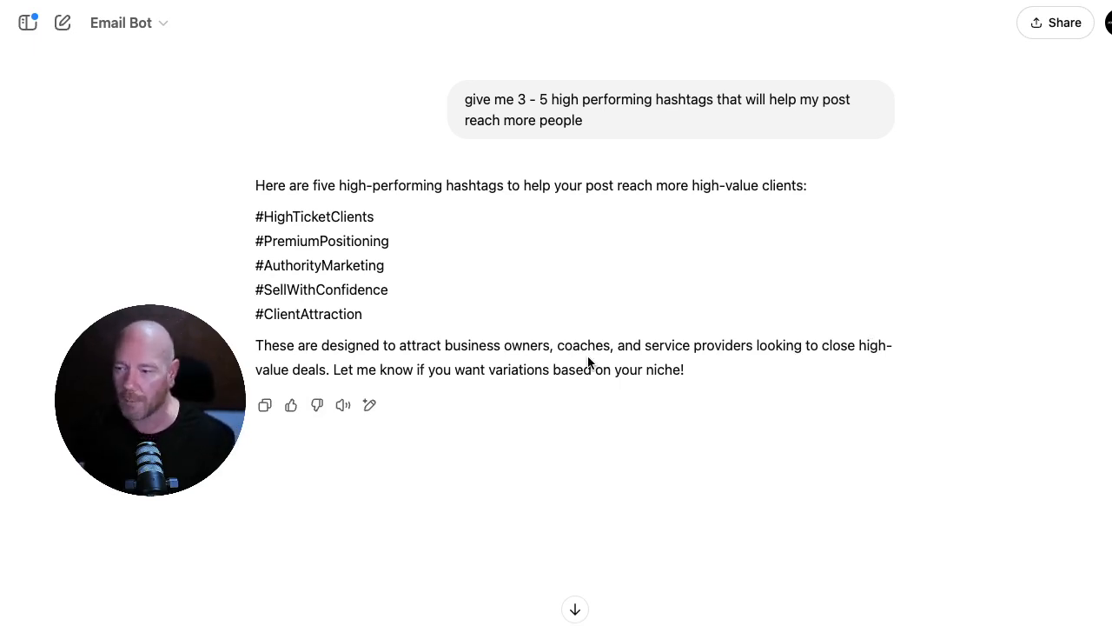
{"action": "scroll", "coordinate": [526, 295], "scroll_direction": "up", "scroll_amount": 5}
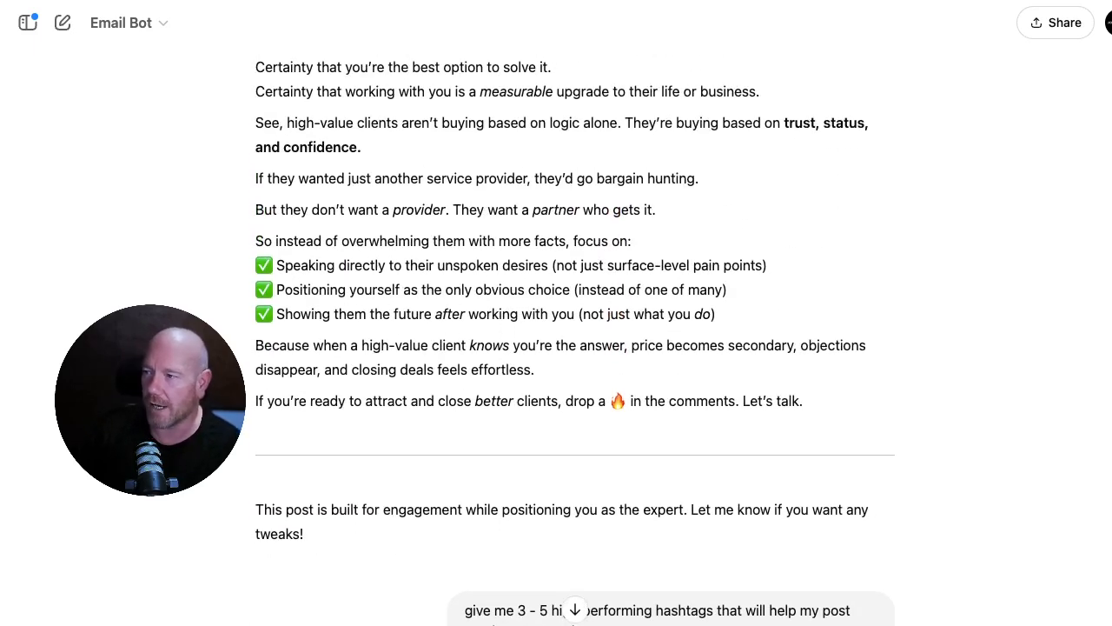
{"action": "left_click", "coordinate": [947, 3]}
{"action": "scroll", "coordinate": [770, 305], "scroll_direction": "up", "scroll_amount": 10}
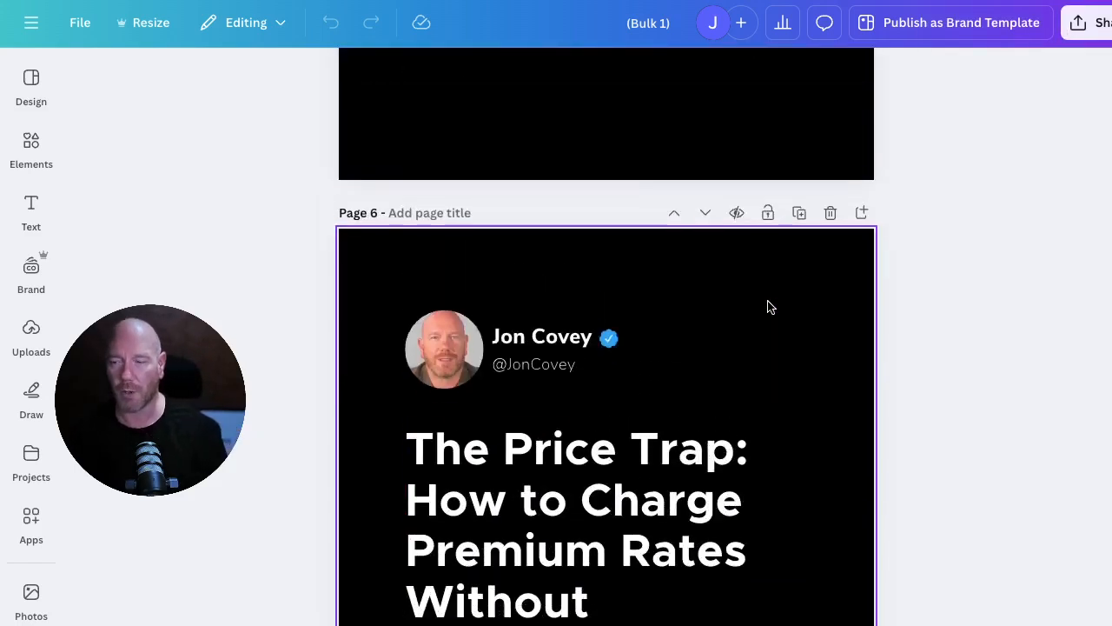
{"action": "scroll", "coordinate": [768, 306], "scroll_direction": "up", "scroll_amount": 1}
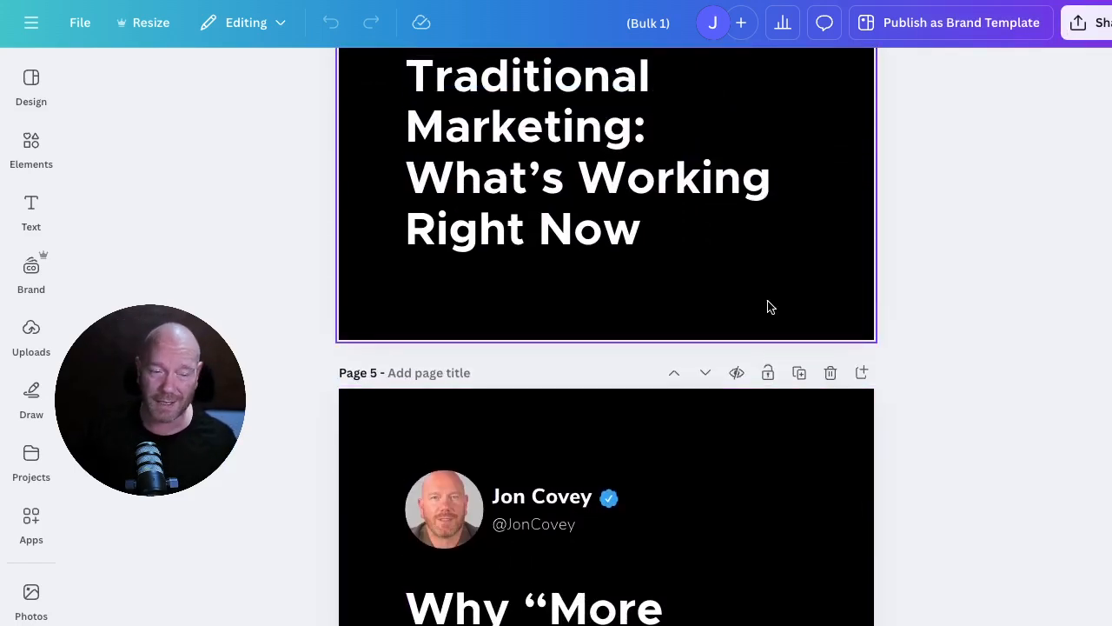
{"action": "scroll", "coordinate": [702, 270], "scroll_direction": "up", "scroll_amount": 6}
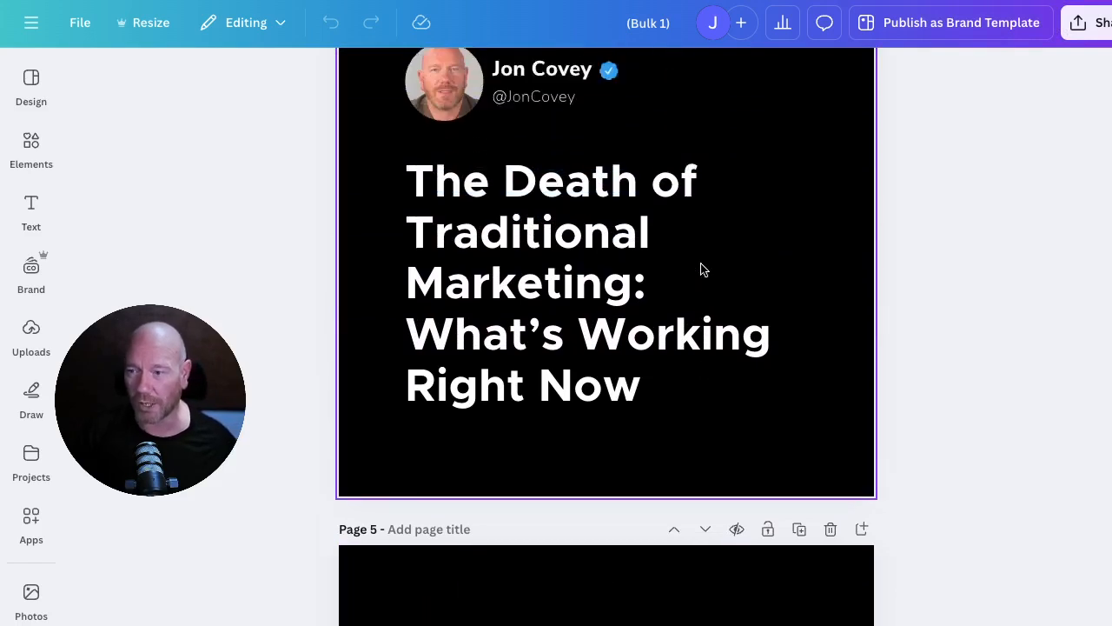